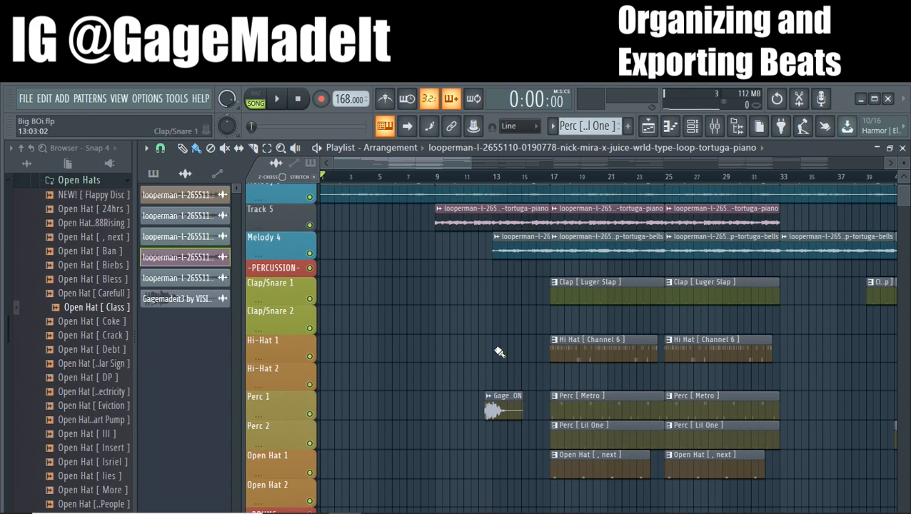
Switch to the Beatstars folder in File Explorer and look over the folders of co-produced beats
click(378, 500)
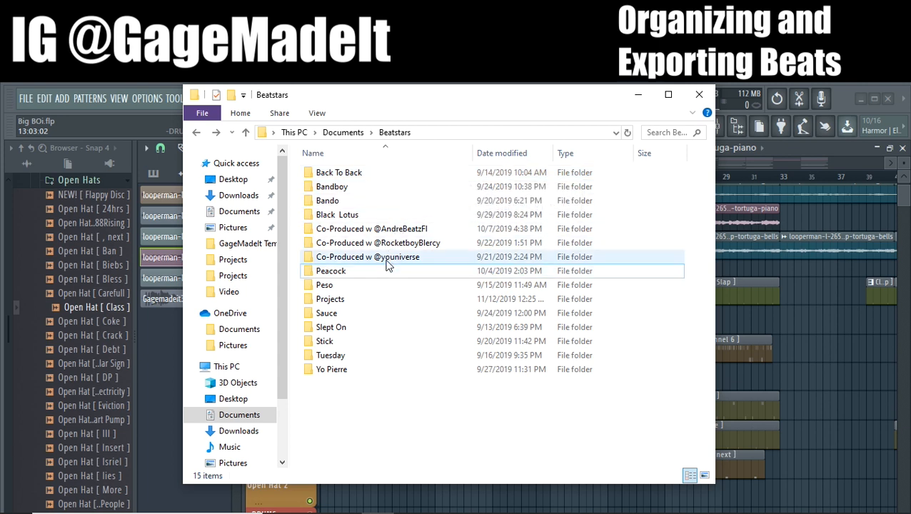
click(378, 230)
click(377, 243)
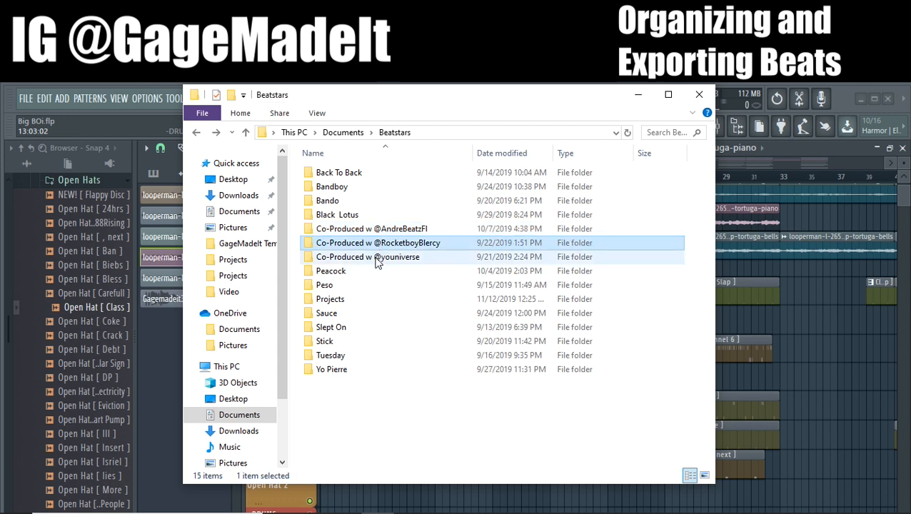
click(377, 257)
click(376, 247)
click(376, 230)
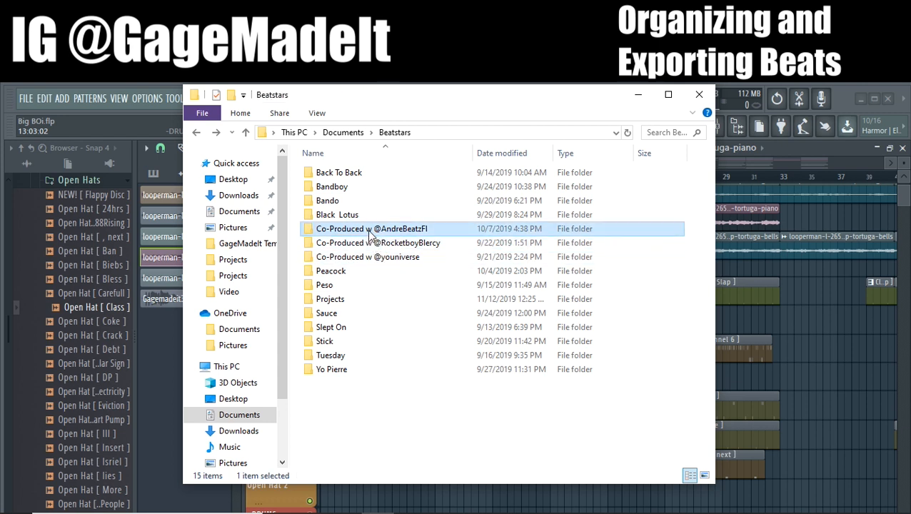
click(376, 257)
click(376, 244)
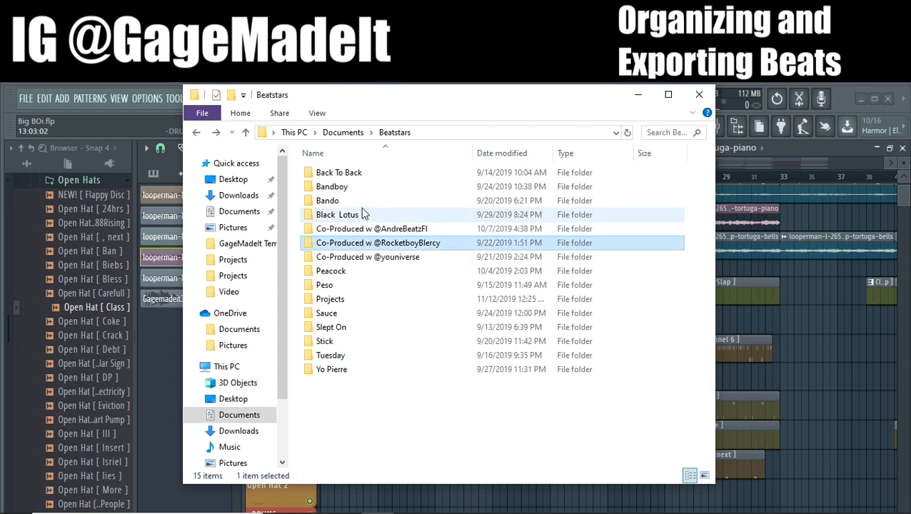
Look over the individual beat folders in Beatstars, such as Back To Back, Bando, Black Lotus and Peacock
click(347, 188)
click(346, 179)
click(345, 200)
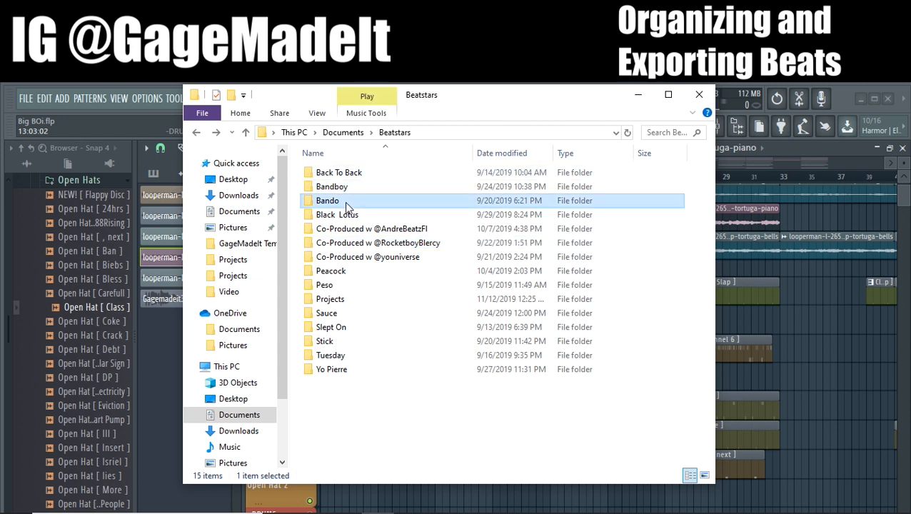
click(347, 214)
click(350, 272)
click(349, 288)
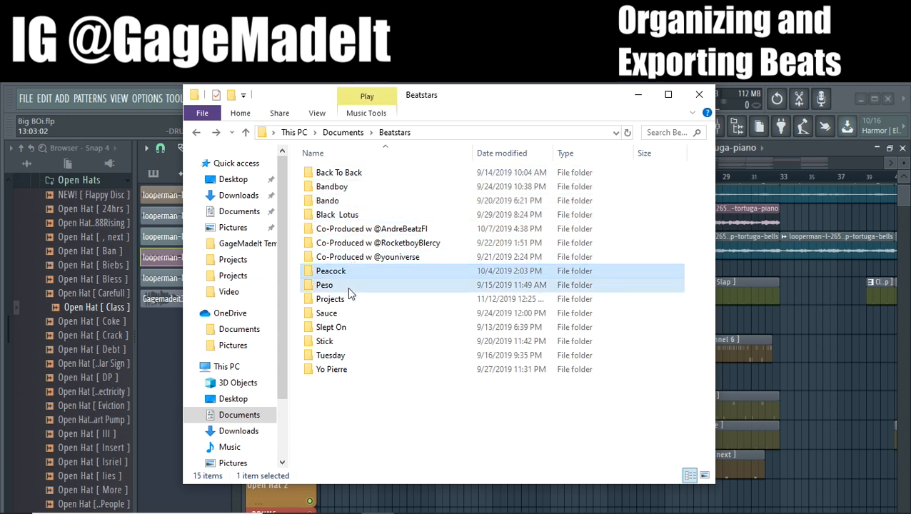
click(346, 302)
click(344, 337)
Check how the co-produced beat folders are organized inside and return to the Beatstars folder
double_click(338, 246)
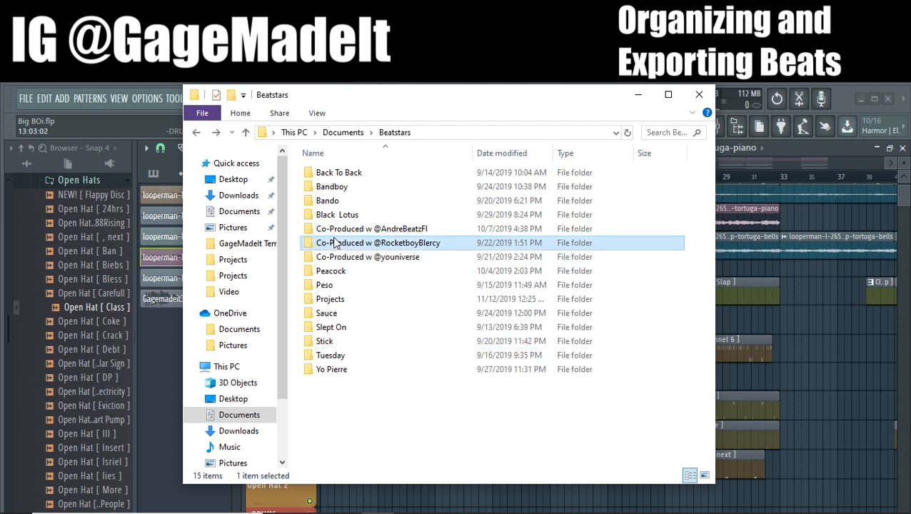
click(194, 134)
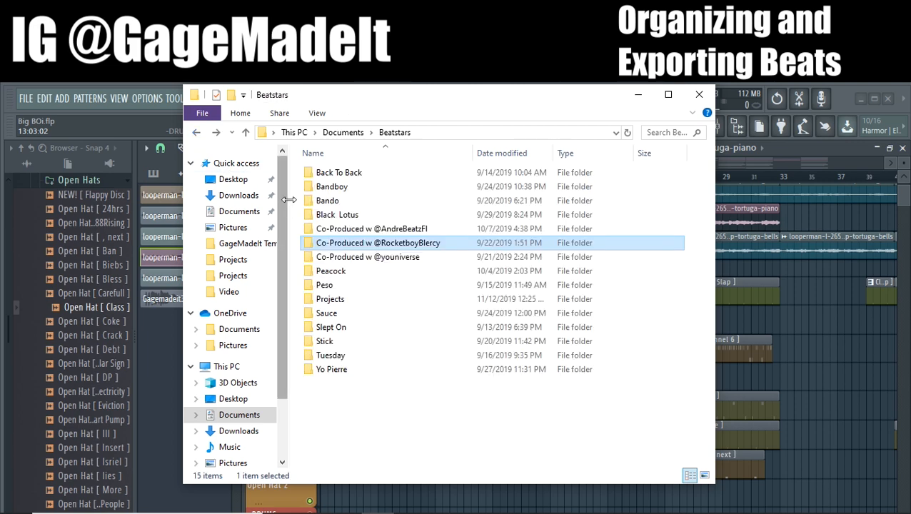
double_click(329, 230)
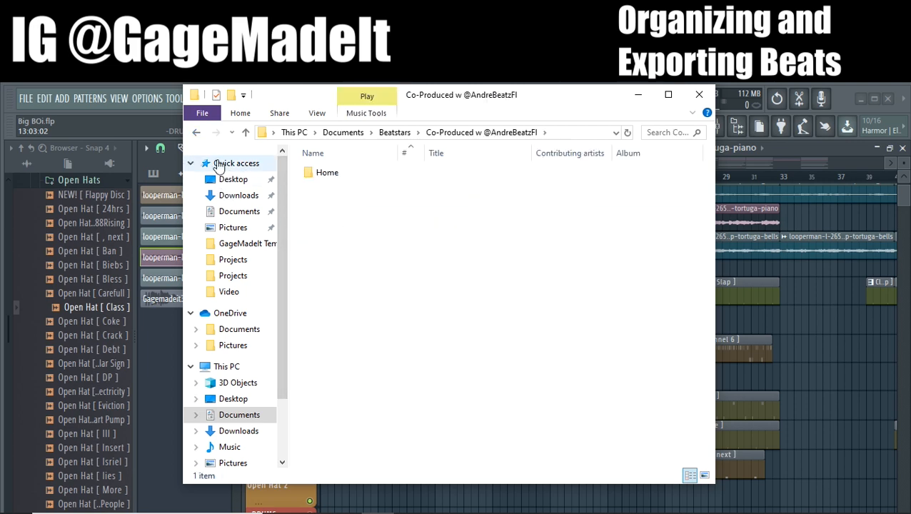
click(194, 134)
click(307, 260)
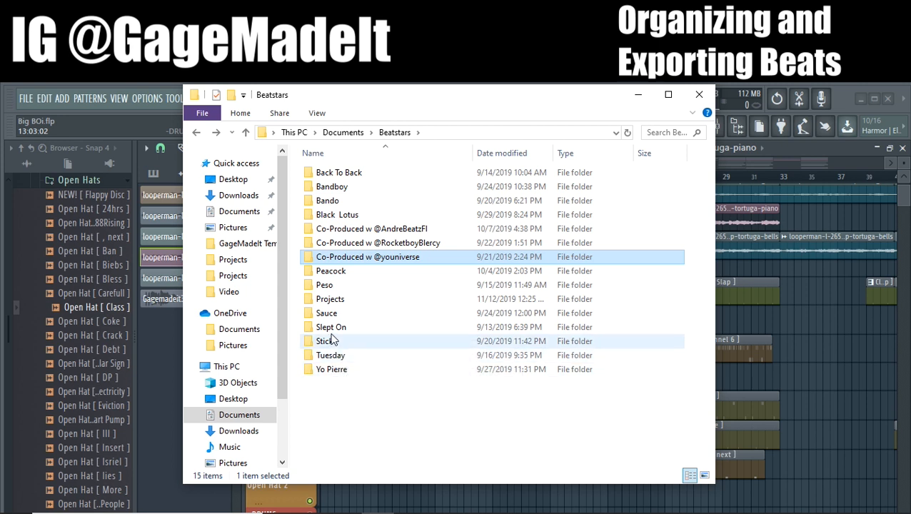
Open the Black Lotus folder and delete its uncompressed STEMS BL folder, keeping the zipped version
double_click(350, 216)
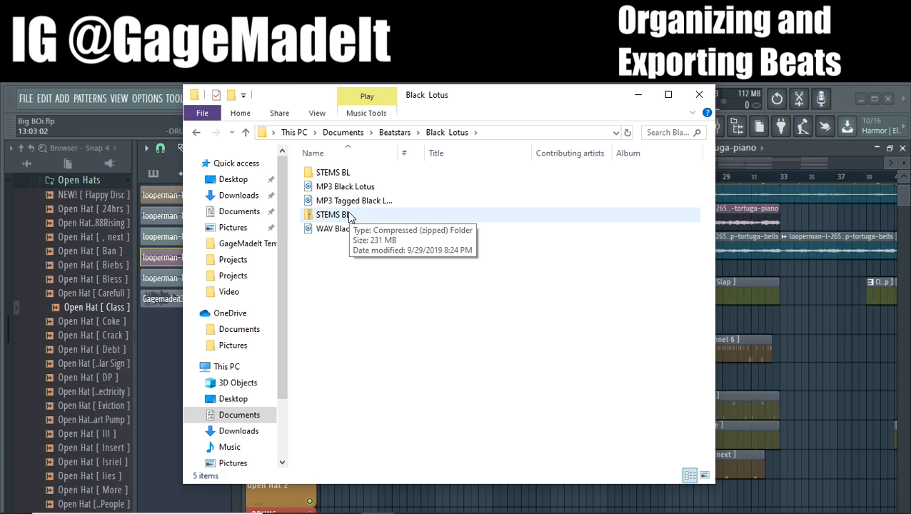
click(330, 175)
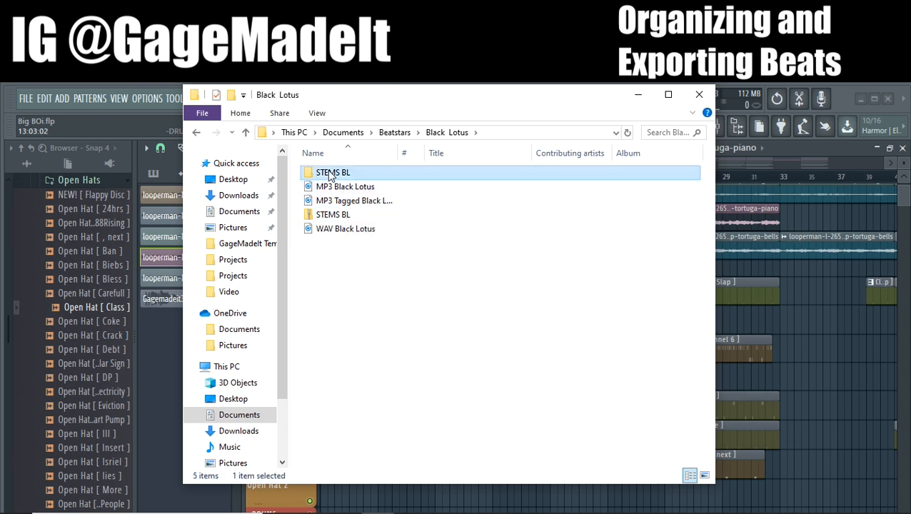
key(alt+Left)
double_click(337, 216)
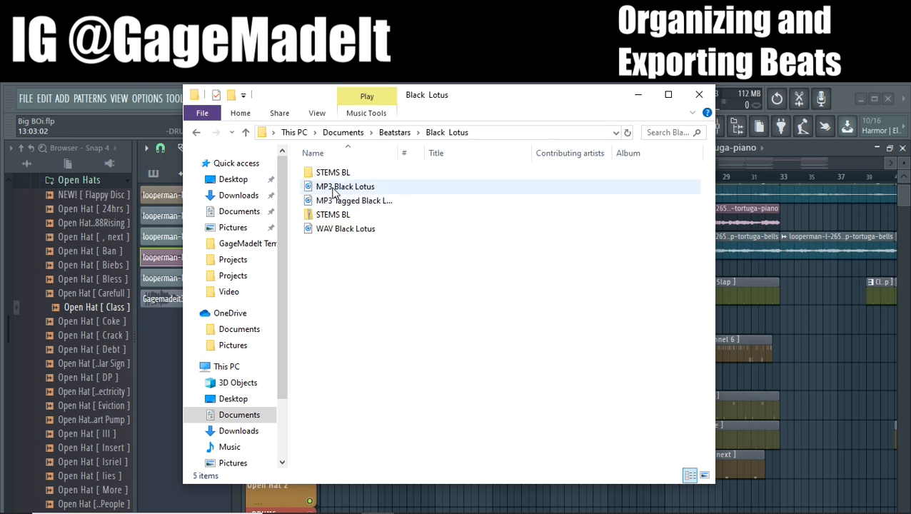
click(332, 175)
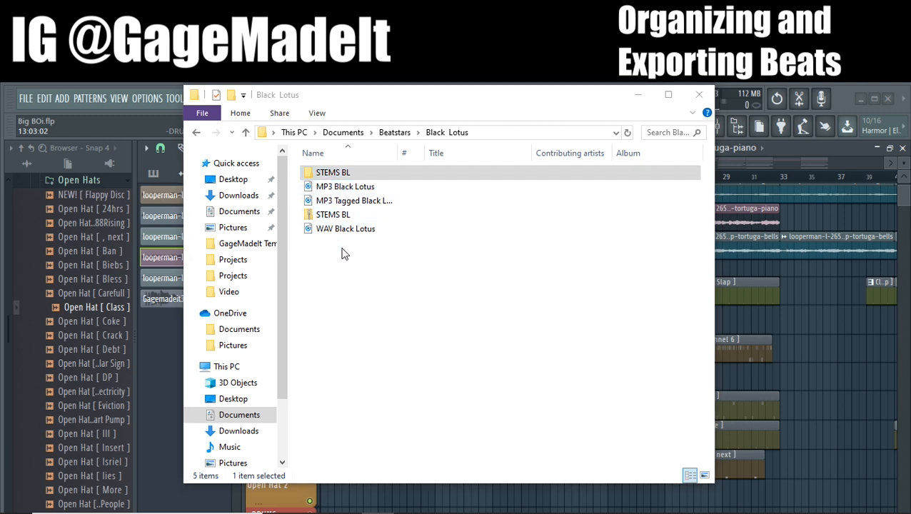
key(Delete)
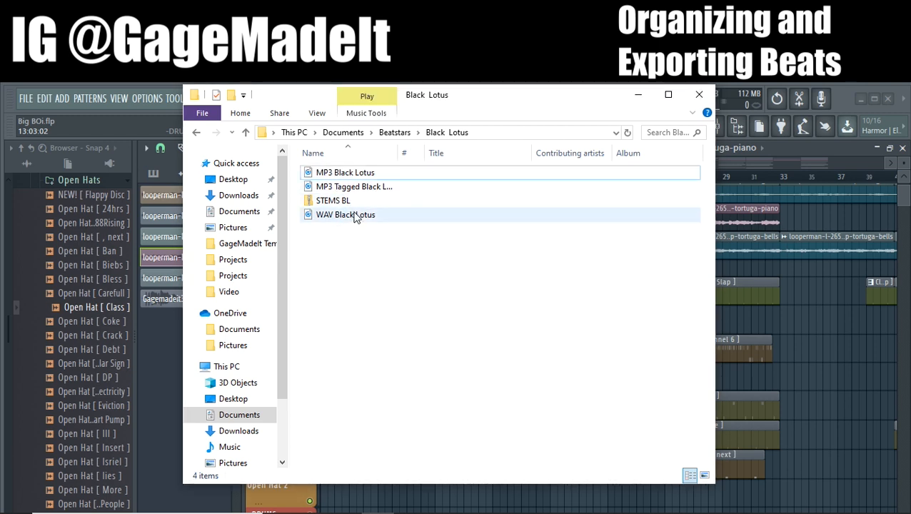
Review the MP3, tagged MP3, zipped stems and WAV files of Black Lotus and return to the Beatstars folder
click(348, 176)
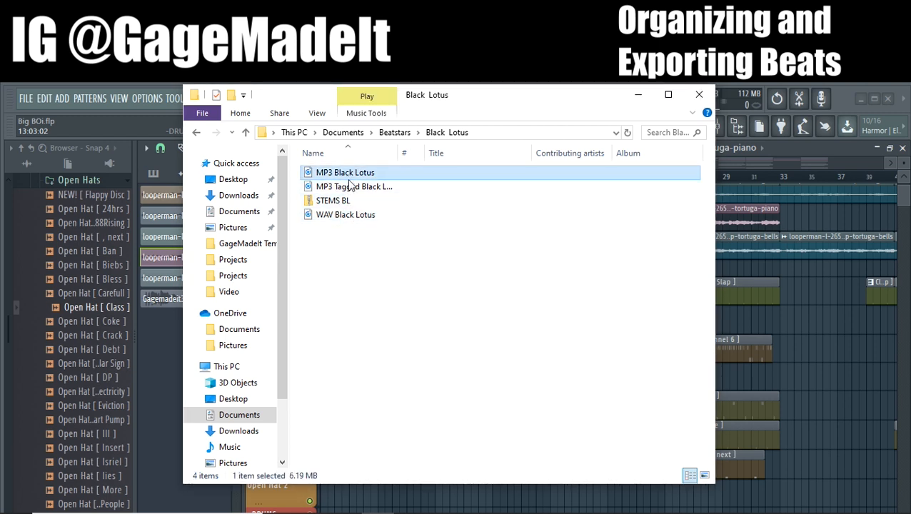
click(351, 187)
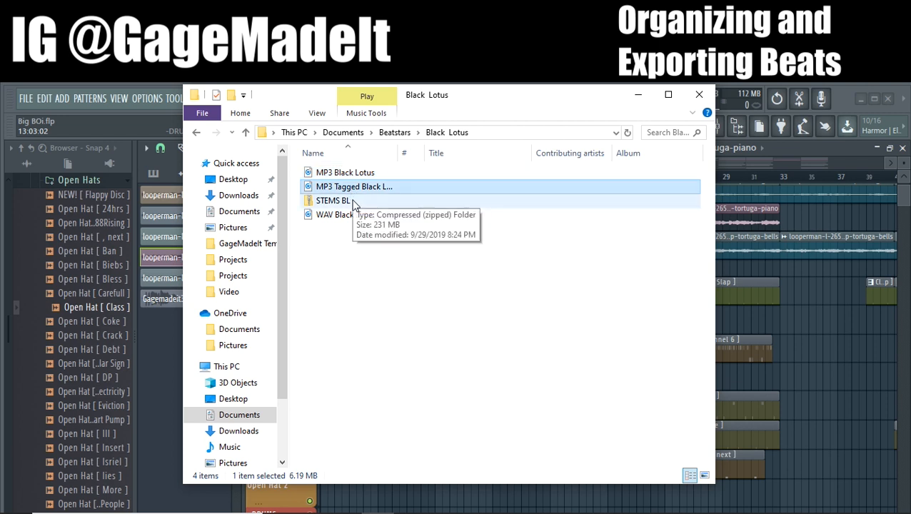
click(351, 202)
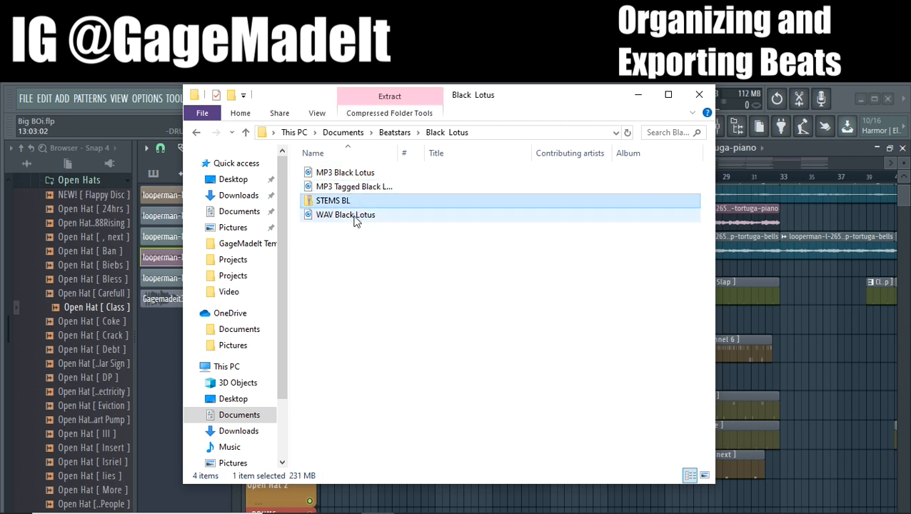
click(355, 217)
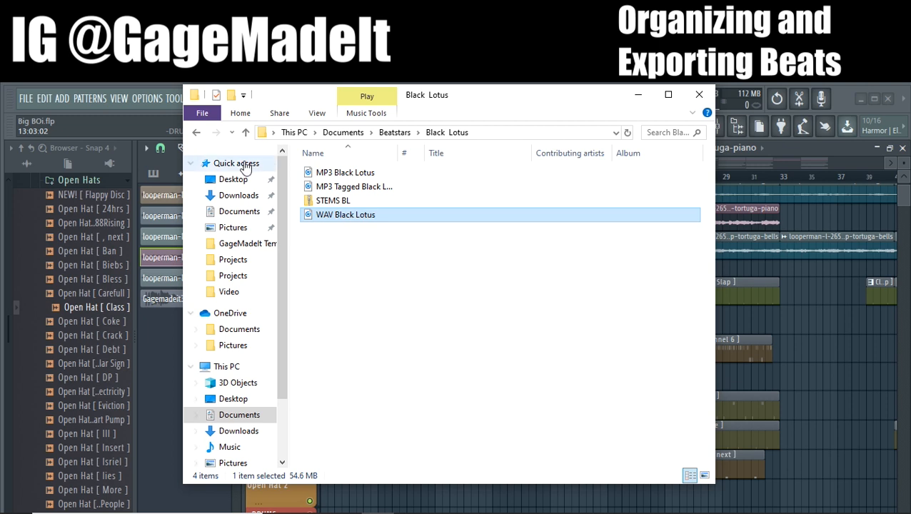
click(197, 134)
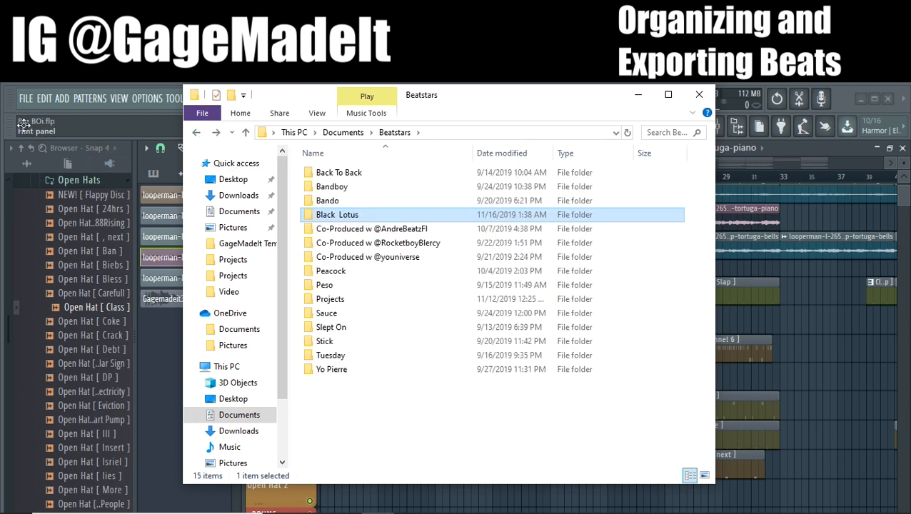
Create a new folder inside Beatstars and open its name for editing
right_click(340, 389)
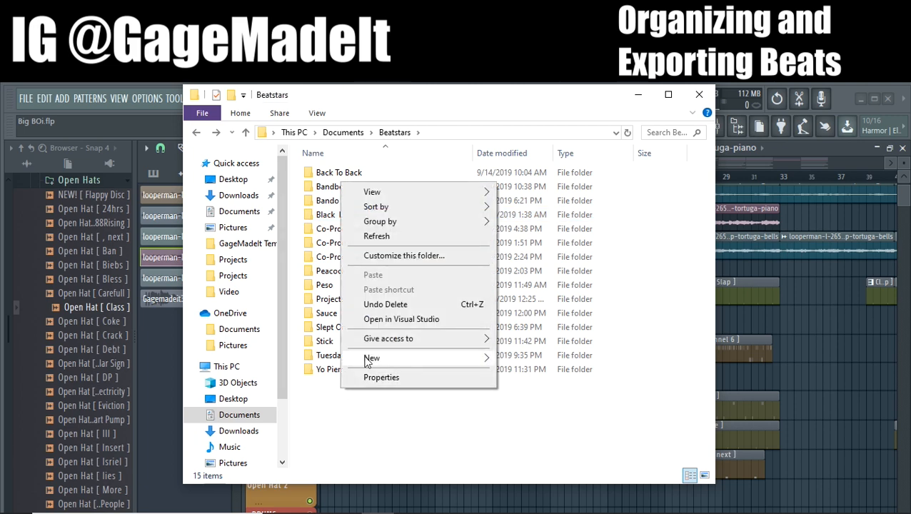
mouse_move(422, 358)
click(536, 361)
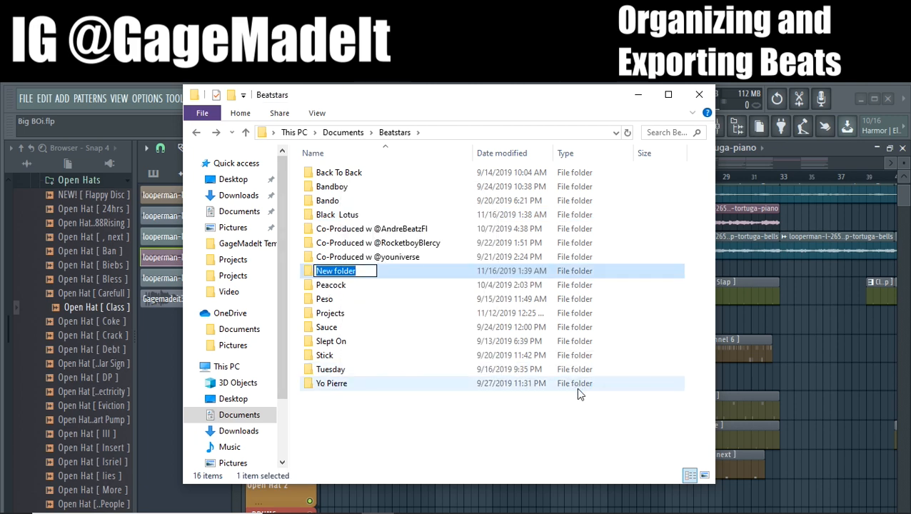
key(Return)
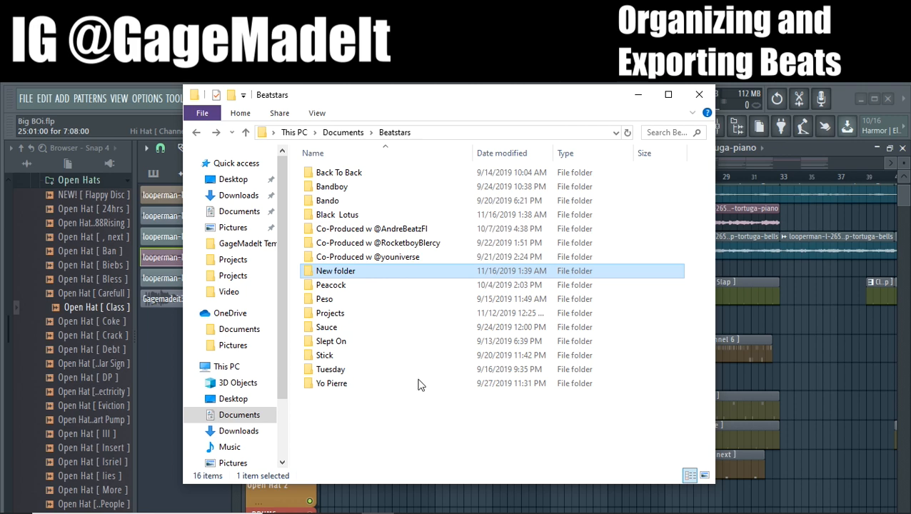
right_click(356, 271)
click(397, 484)
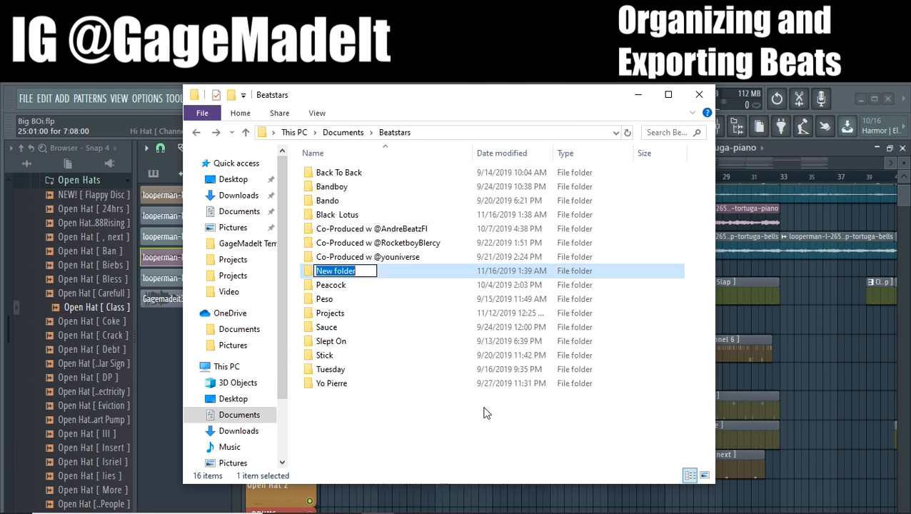
text(Broken)
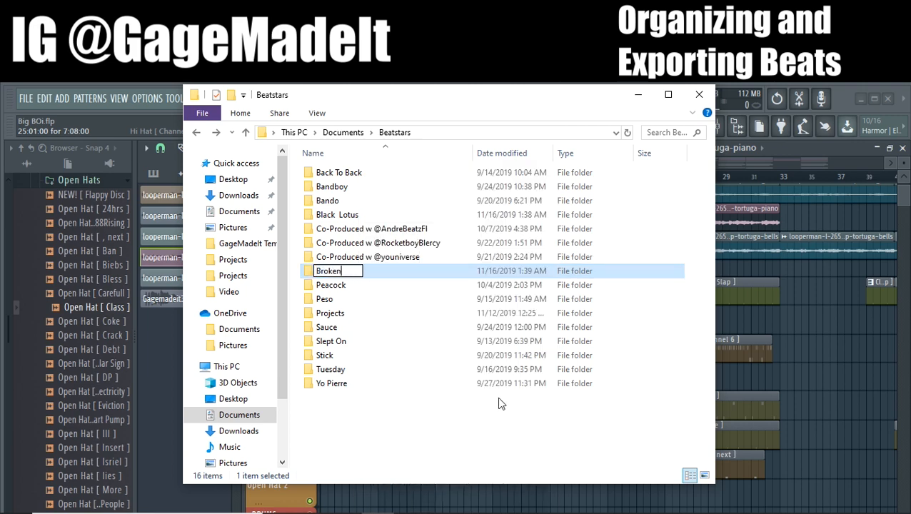
text( Heart Love)
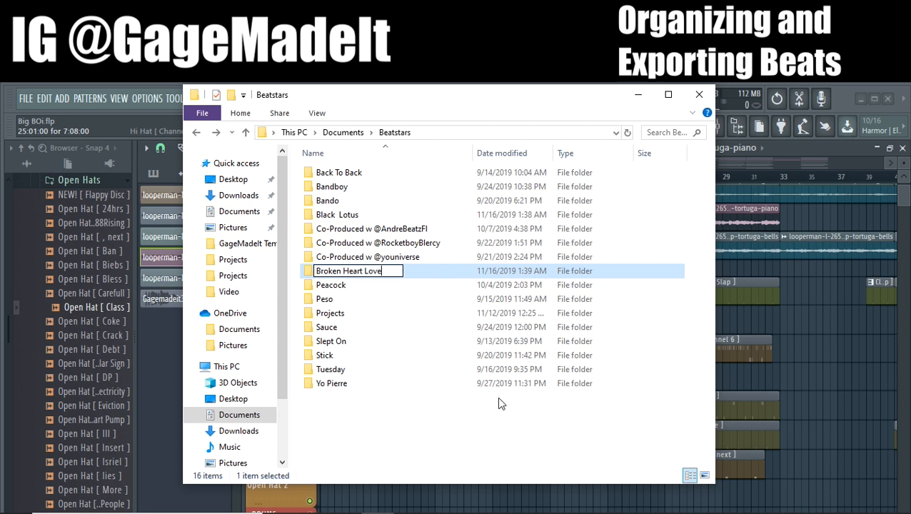
key(BackSpace)
key(BackSpace)
key(BackSpace)
key(BackSpace)
key(BackSpace)
key(BackSpace)
key(BackSpace)
key(BackSpace)
key(BackSpace)
key(BackSpace)
key(BackSpace)
key(BackSpace)
key(BackSpace)
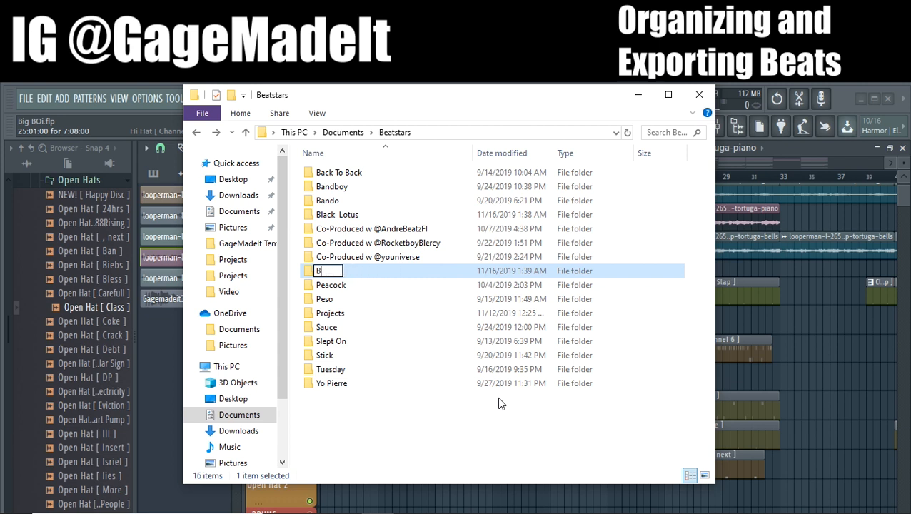
Name the new beat folder Lovely and open it
text(Lovely)
key(Return)
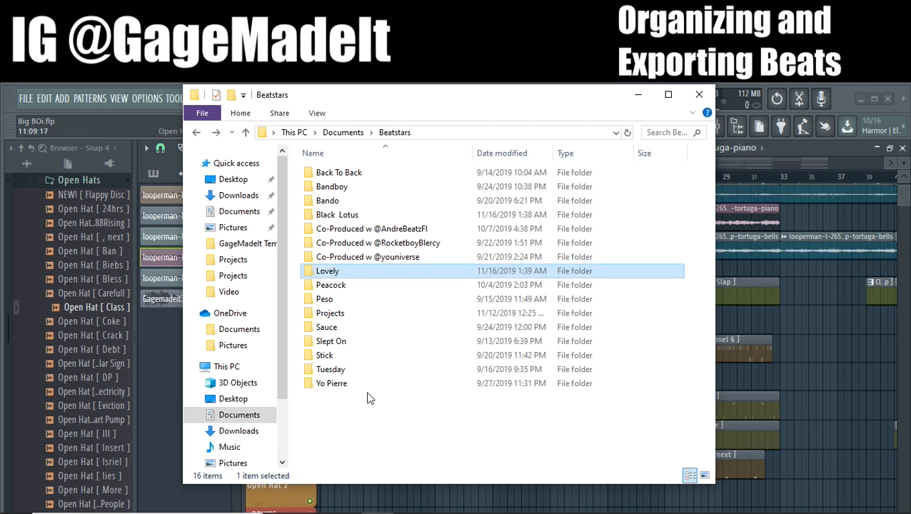
double_click(330, 274)
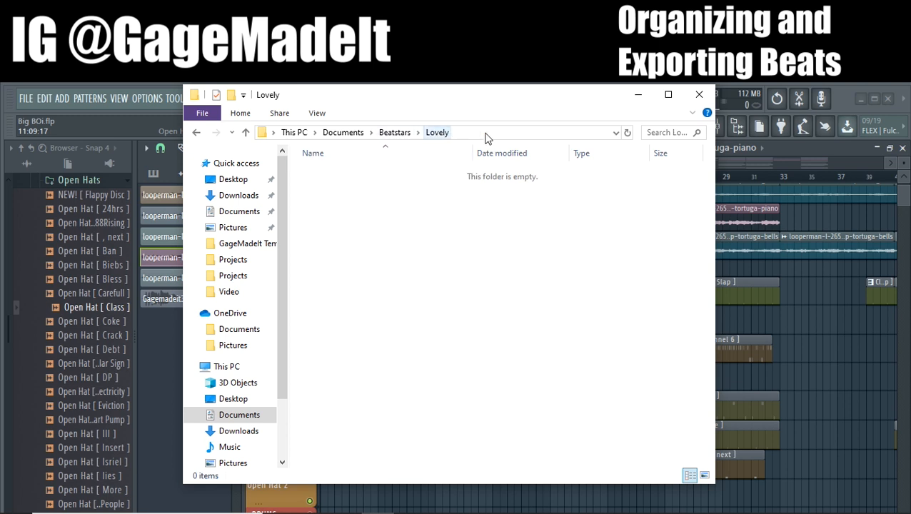
Switch back to FL Studio and examine the playlist arrangement across the melody, percussion and drum tracks
click(638, 94)
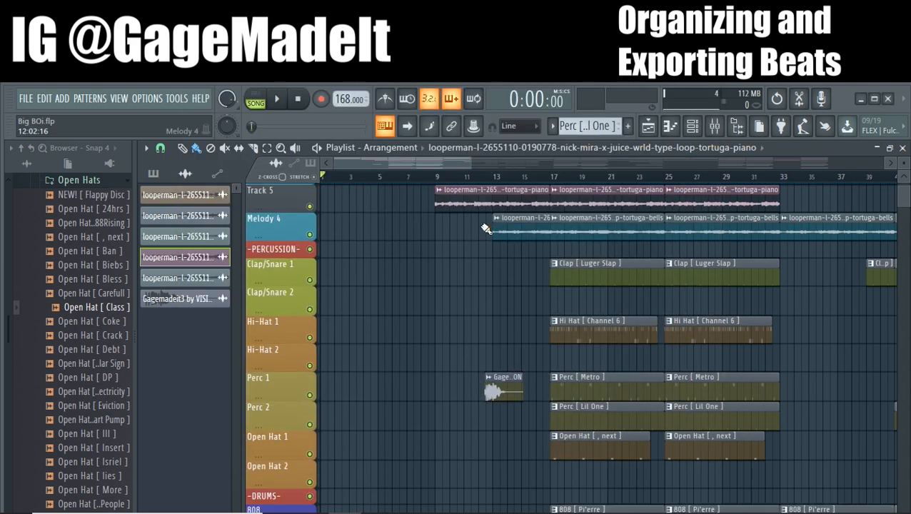
scroll(485, 228, down, 2)
scroll(484, 258, up, 5)
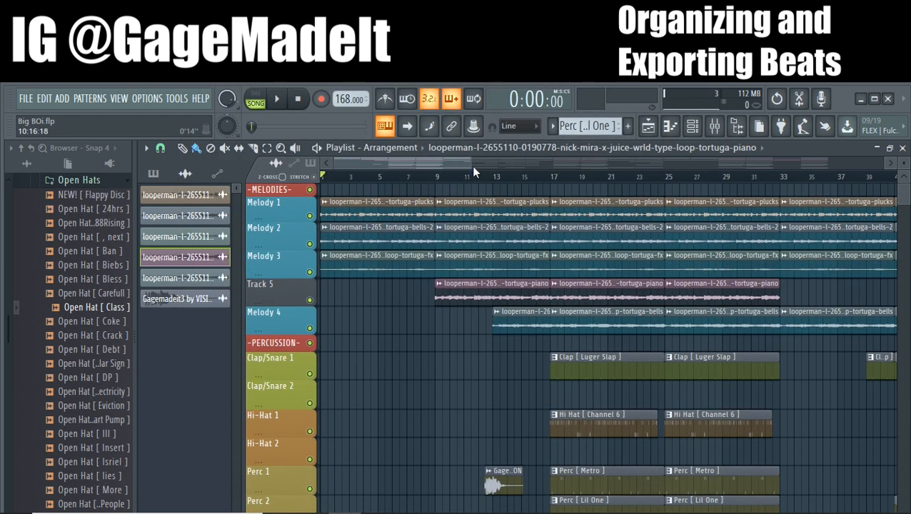
scroll(488, 187, down, 3)
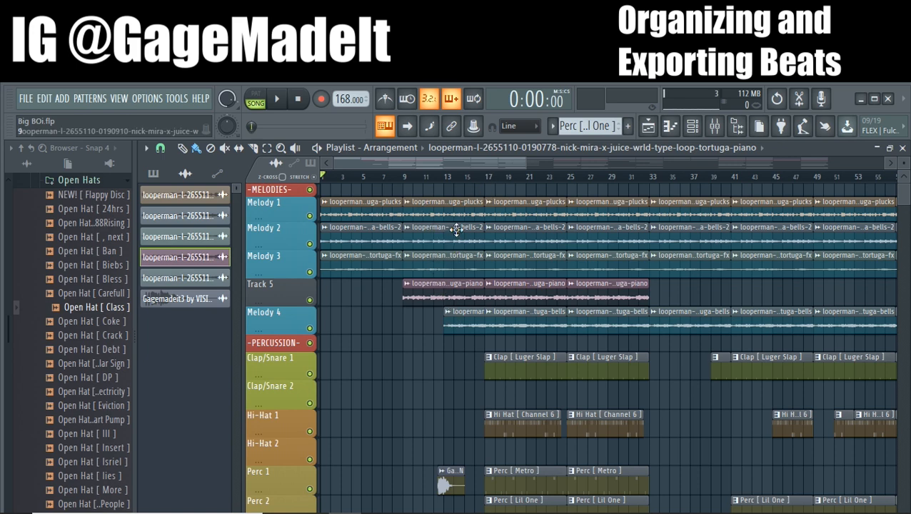
scroll(426, 343, down, 3)
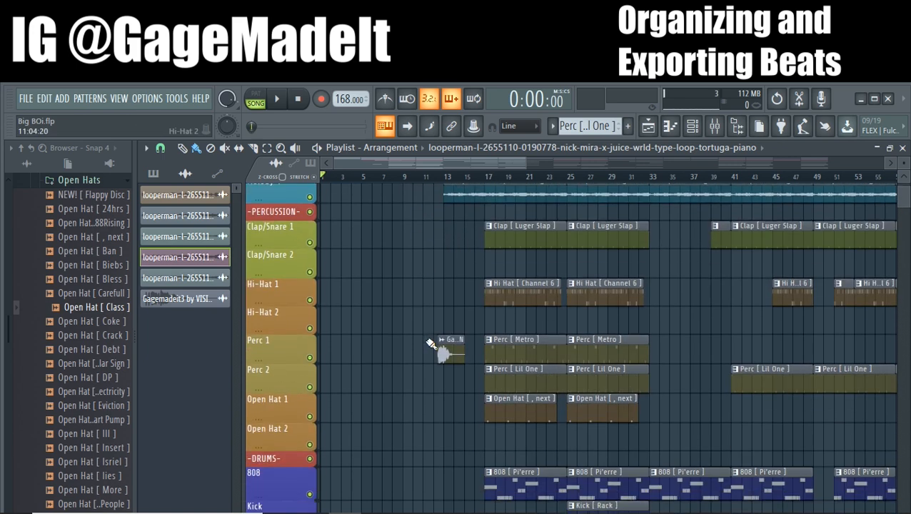
scroll(430, 343, up, 4)
scroll(431, 319, down, 5)
scroll(424, 309, up, 5)
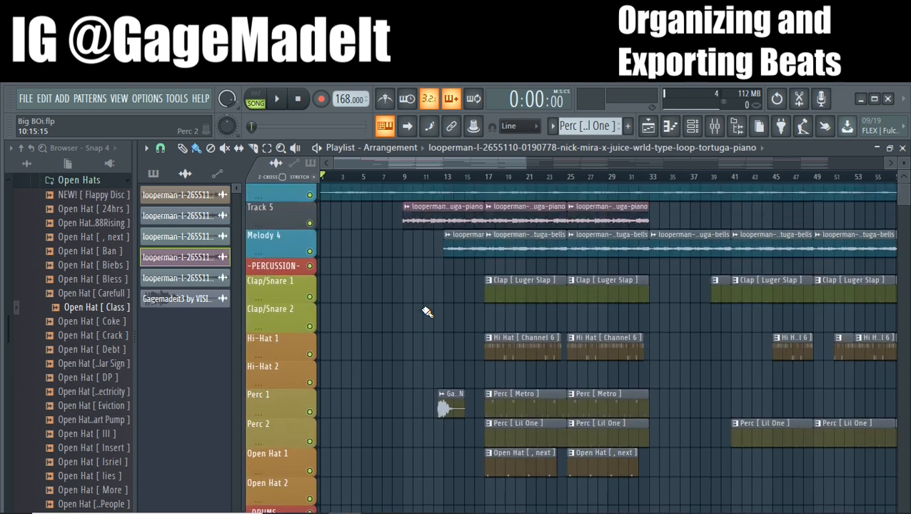
scroll(427, 312, up, 3)
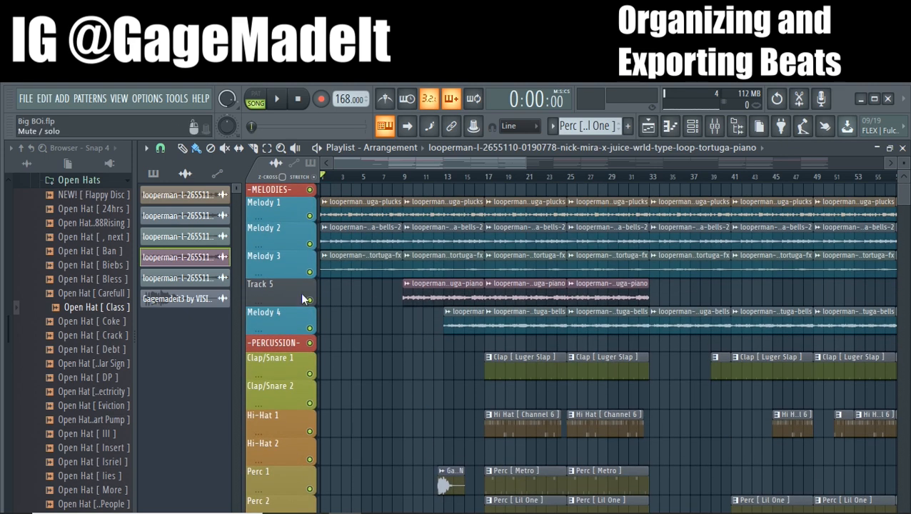
Play the arrangement from bar 17 to listen to the drop and stop playback
click(489, 181)
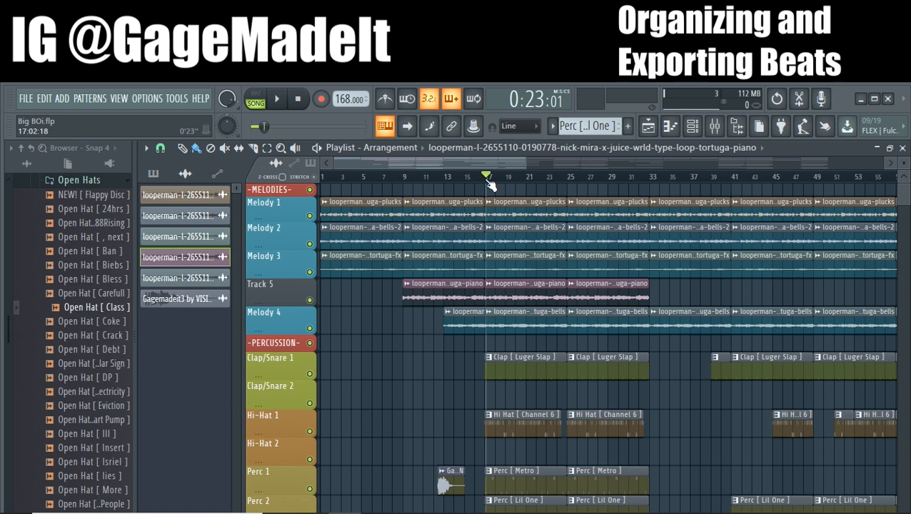
key(space)
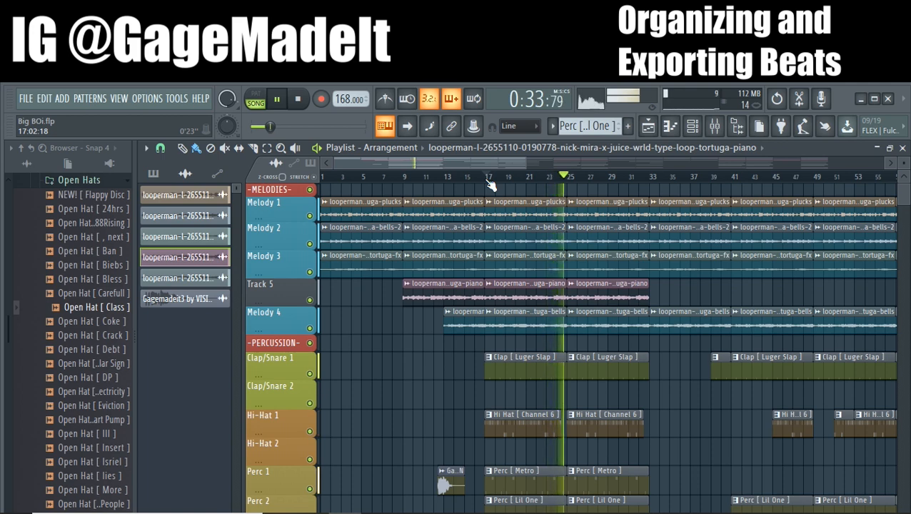
key(space)
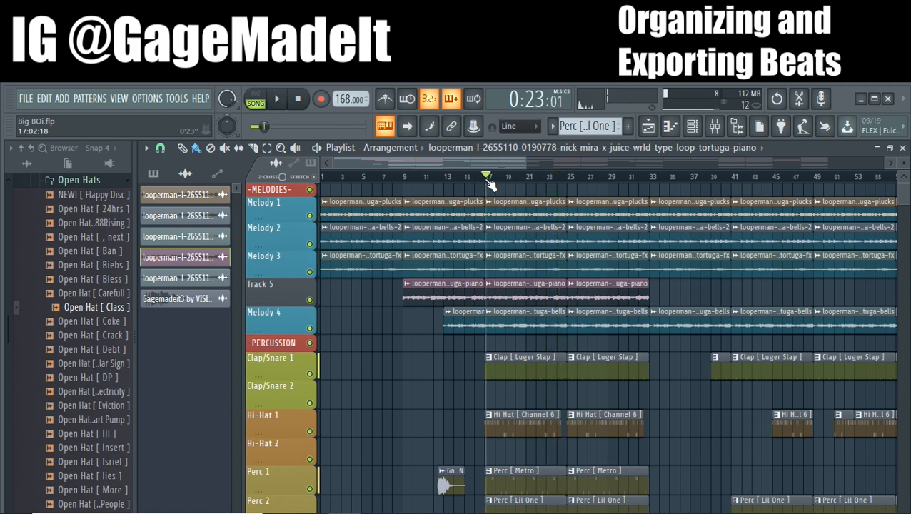
click(26, 99)
mouse_move(68, 212)
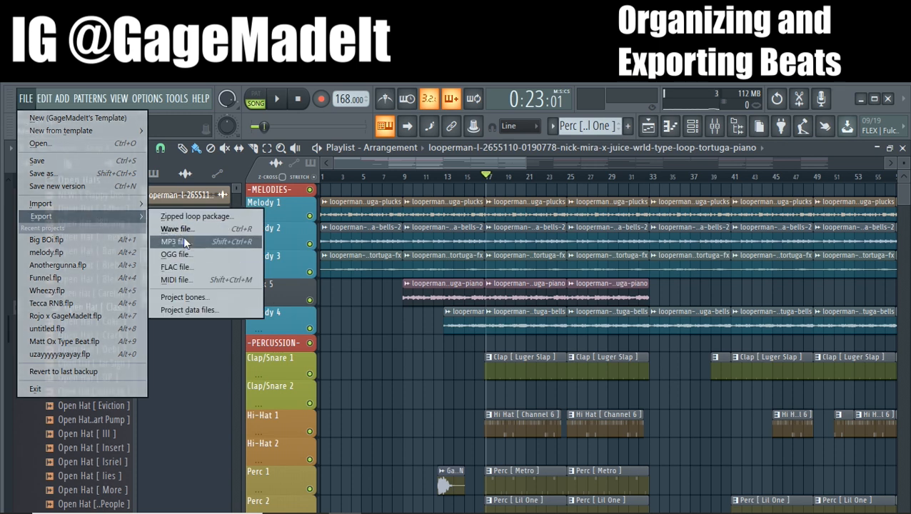
click(200, 371)
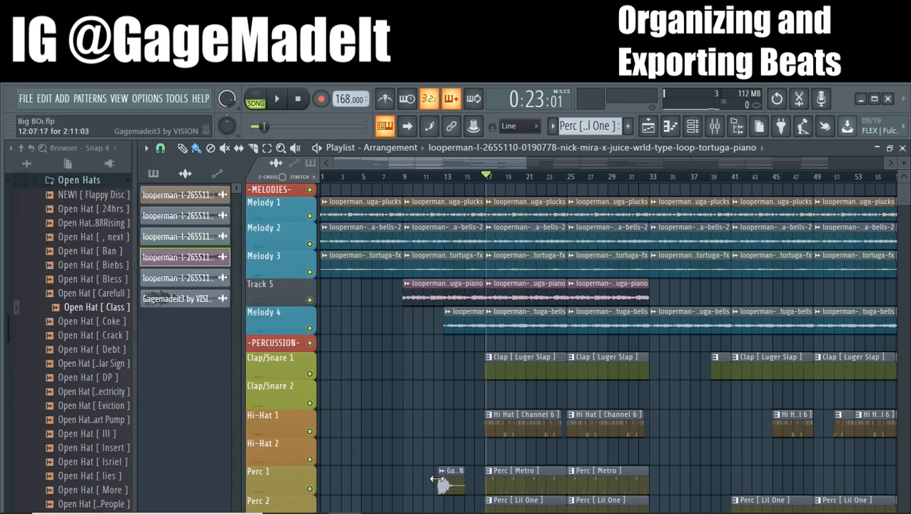
click(22, 104)
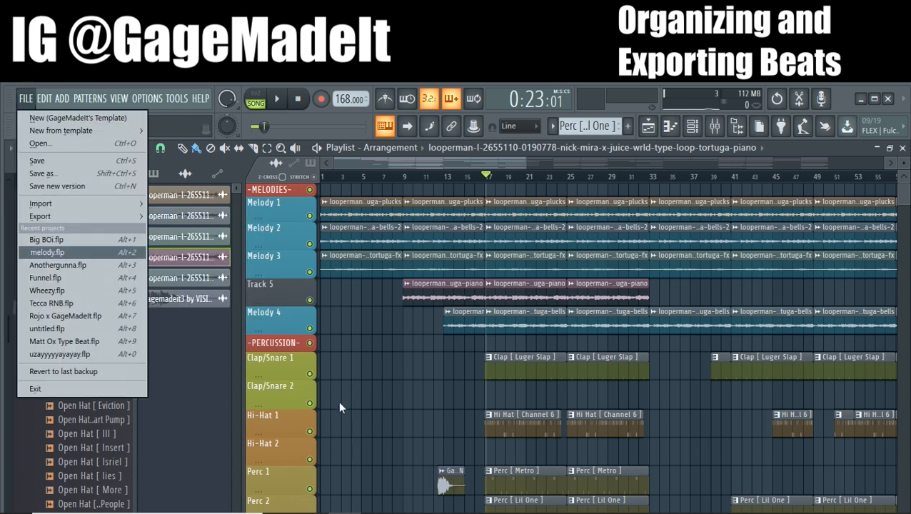
click(201, 340)
Play the arrangement from about bar 11 to hear the producer tag on Perc 1, and stop playback
click(430, 177)
key(space)
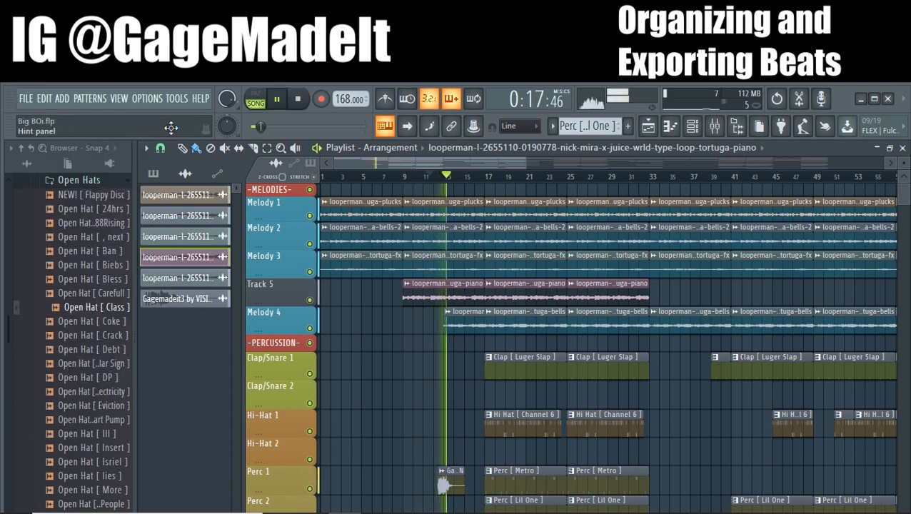
key(space)
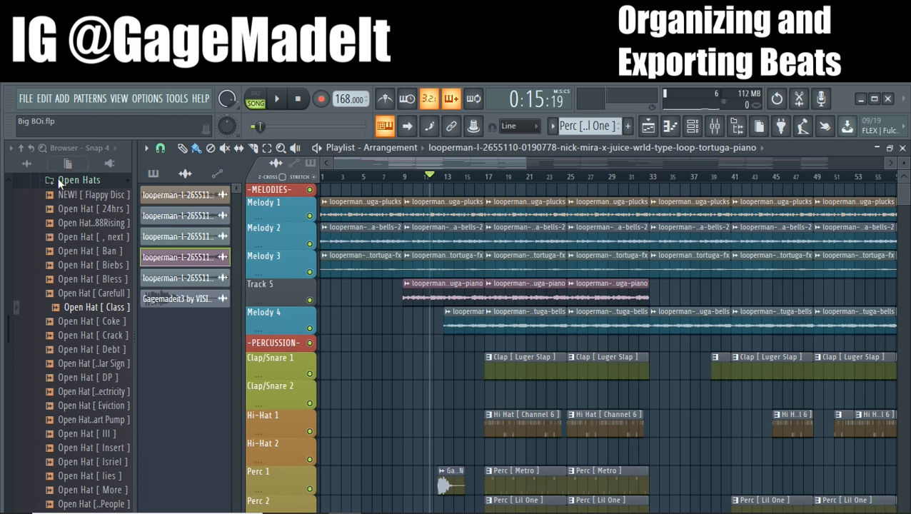
Start an MP3 export of the project and choose the Lovely folder inside Documents > Beatstars as its destination
click(26, 102)
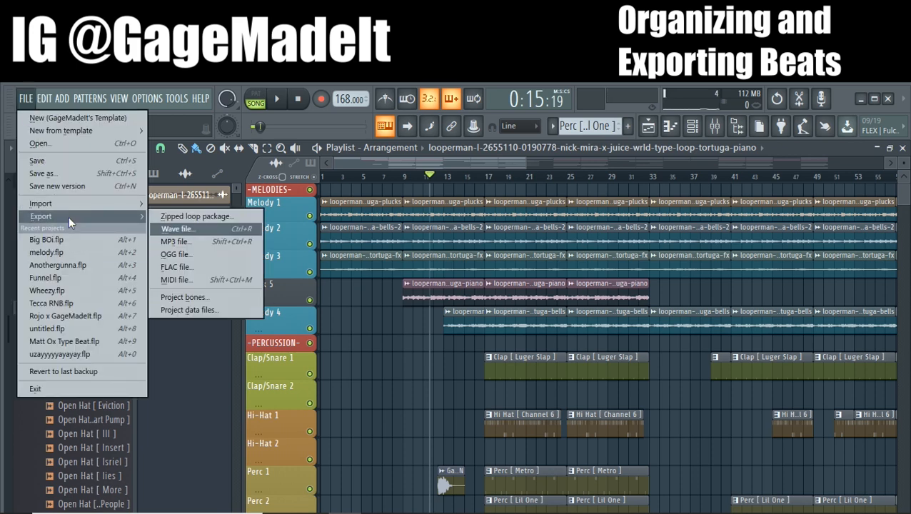
click(172, 241)
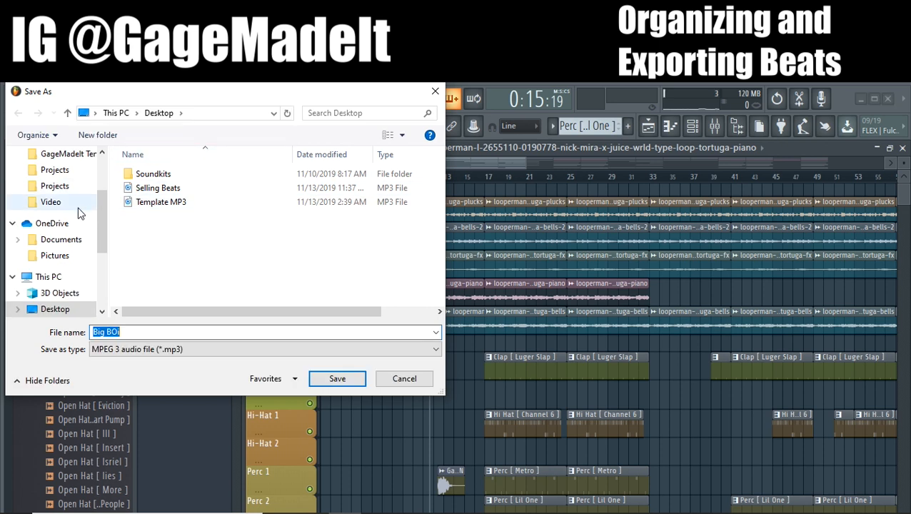
scroll(78, 213, up, 1)
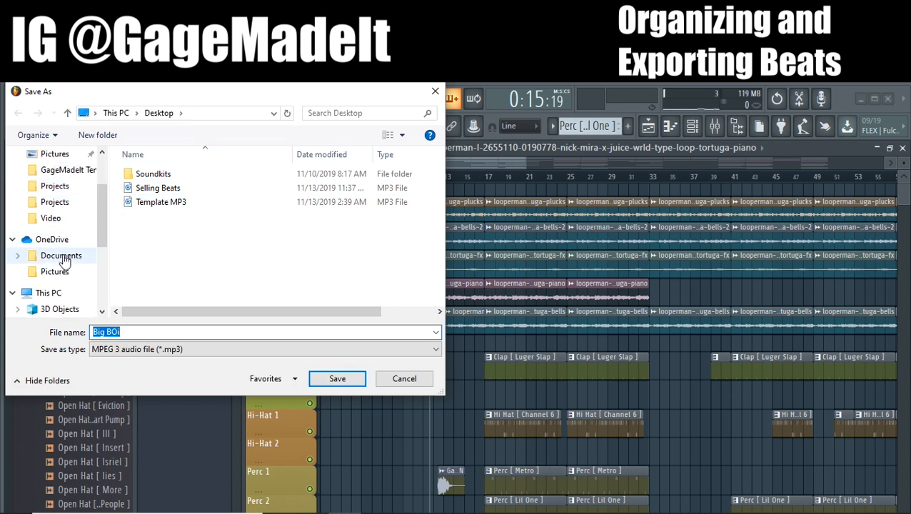
click(62, 255)
click(57, 202)
click(61, 170)
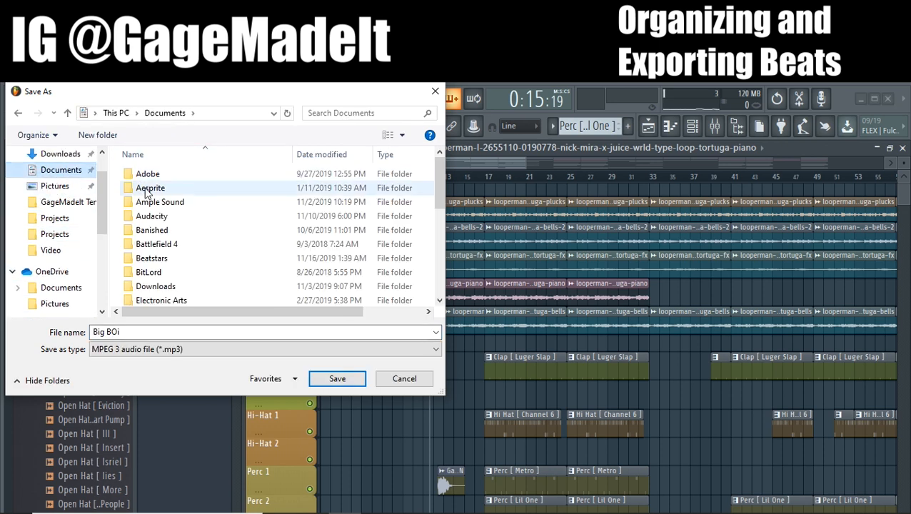
double_click(151, 259)
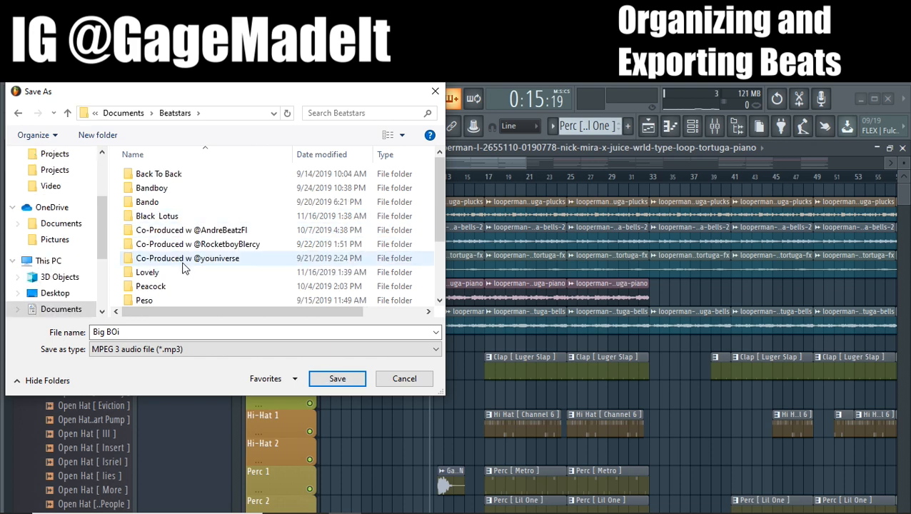
scroll(184, 267, down, 1)
double_click(174, 243)
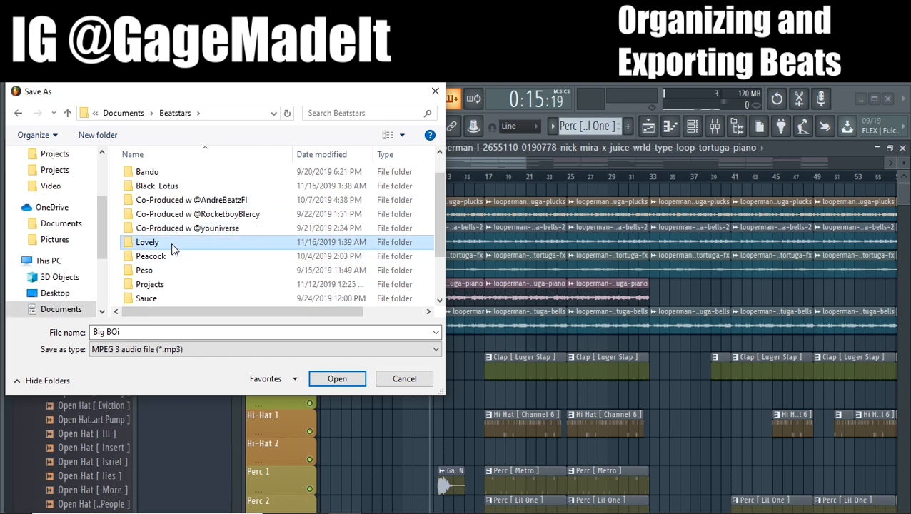
Name the export MP3 Tagged Lovely, save it, and render the full song as a 320 kbps MP3
click(173, 330)
key(BackSpace)
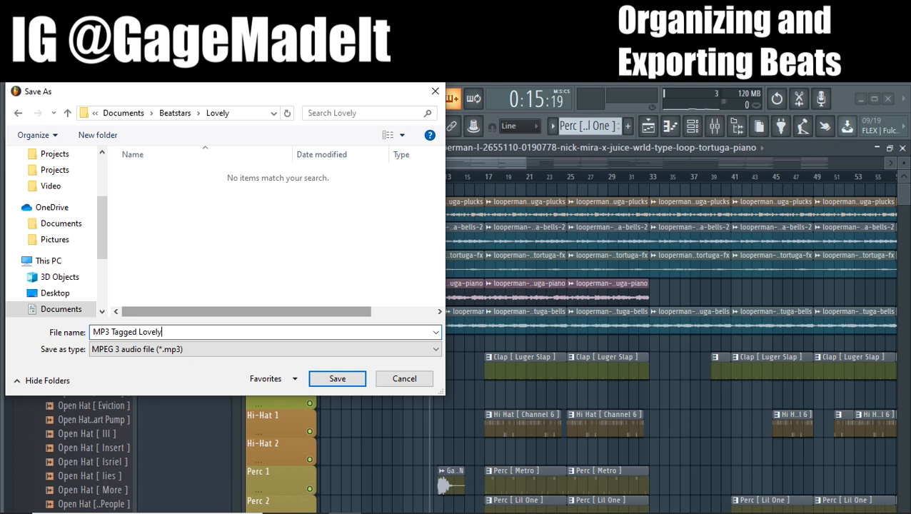
click(349, 376)
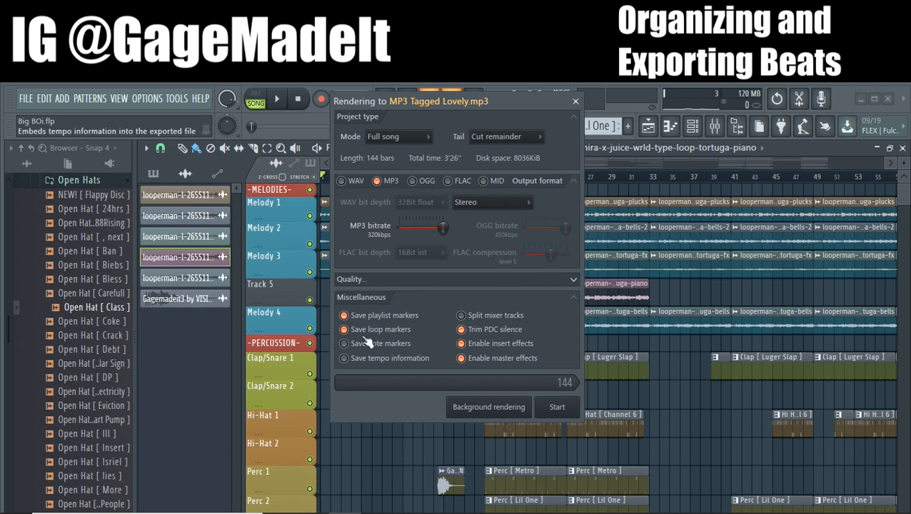
click(556, 408)
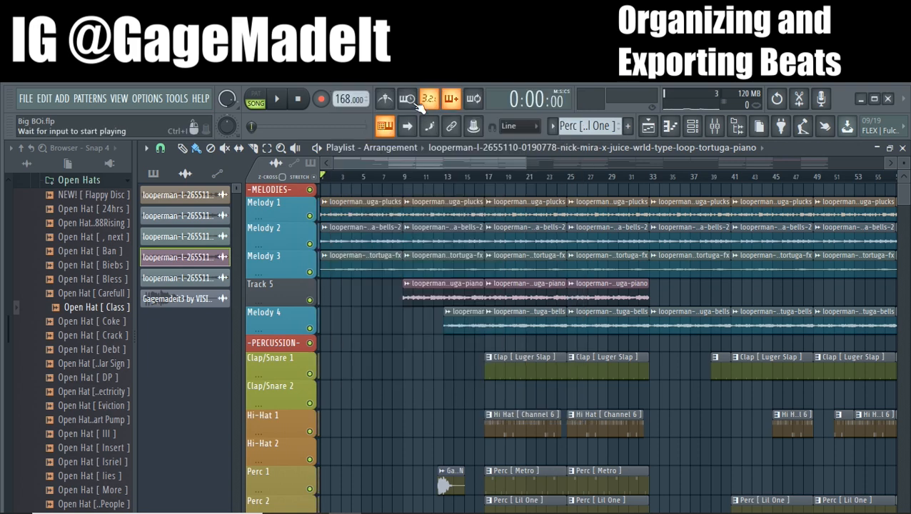
Delete the producer tag audio clip just before bar 13 on the Perc 1 track
scroll(352, 198, down, 3)
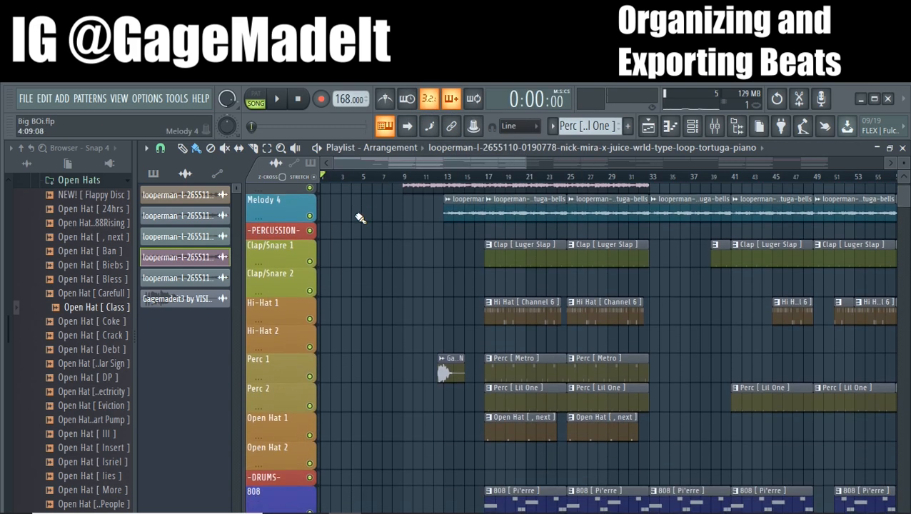
scroll(443, 247, down, 3)
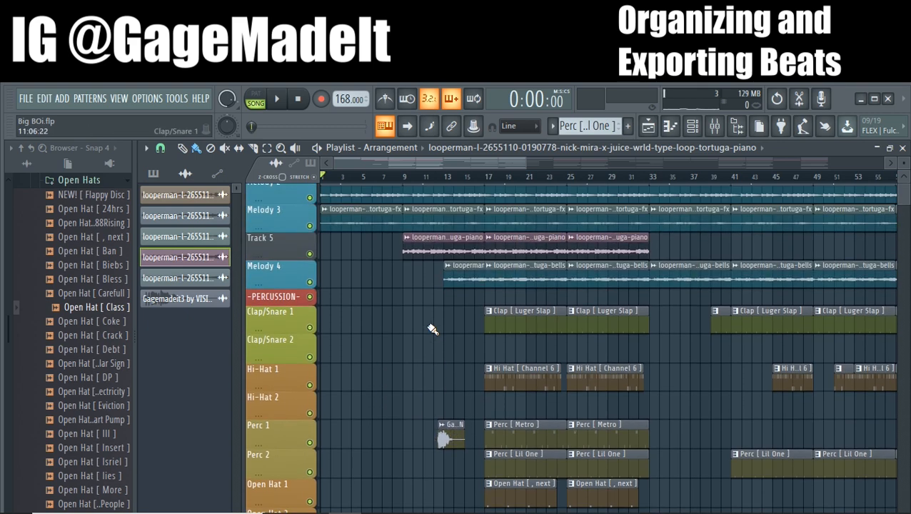
scroll(433, 329, up, 6)
scroll(423, 309, down, 3)
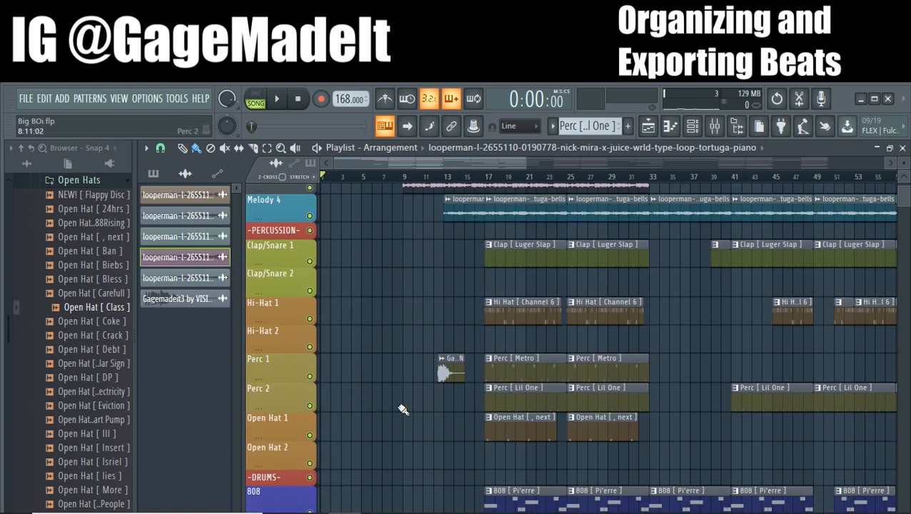
right_click(451, 372)
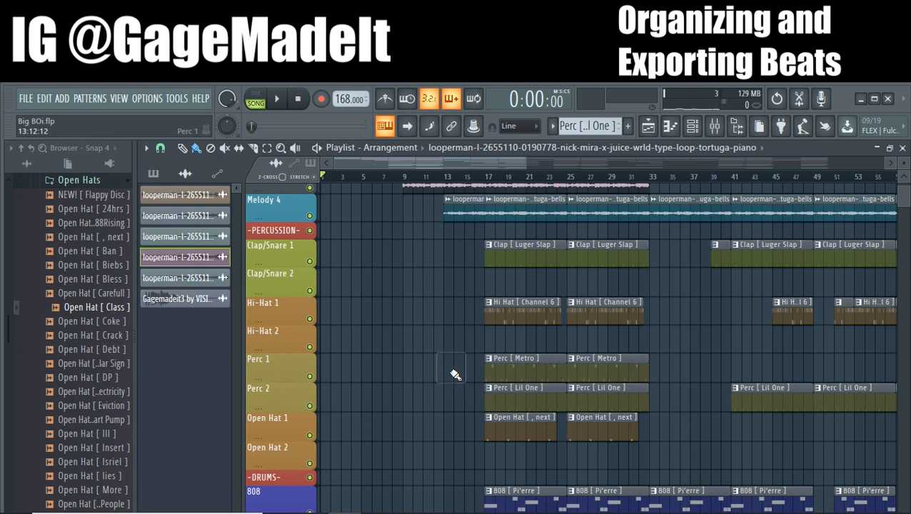
click(26, 100)
mouse_move(65, 214)
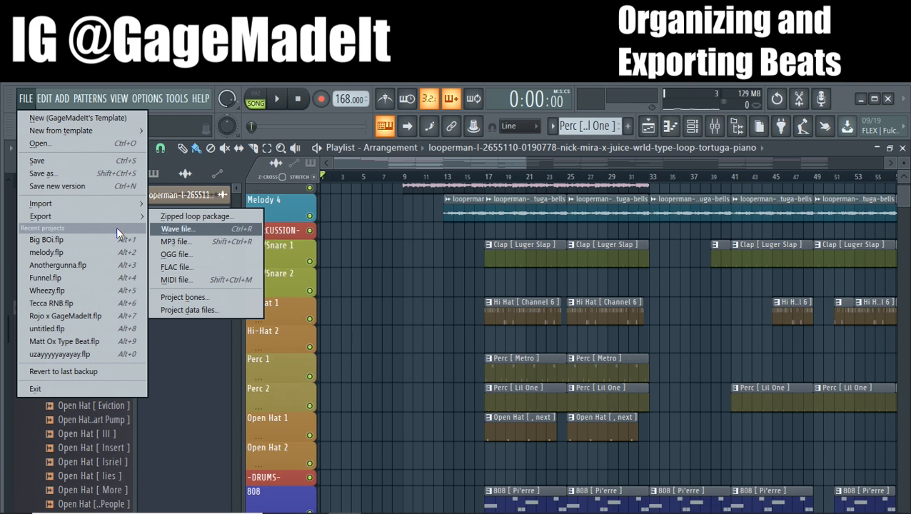
click(170, 244)
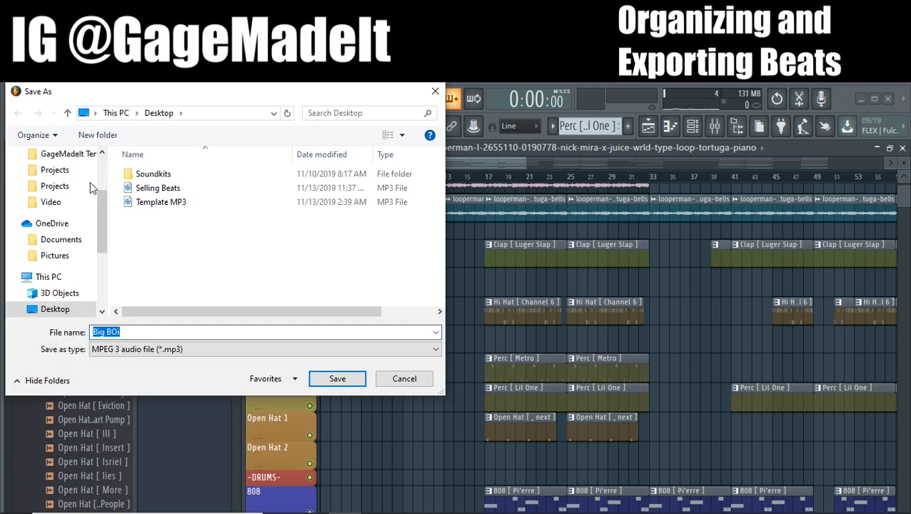
scroll(65, 243, up, 3)
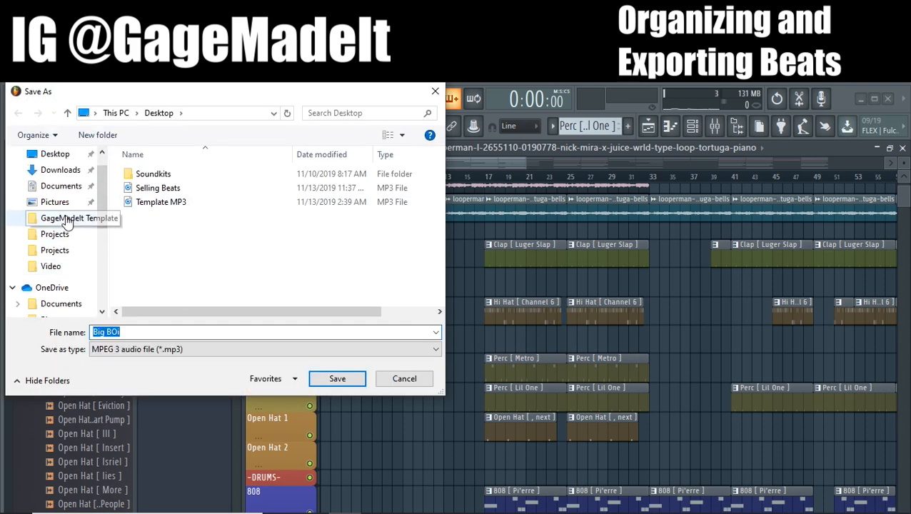
scroll(72, 214, up, 1)
click(65, 185)
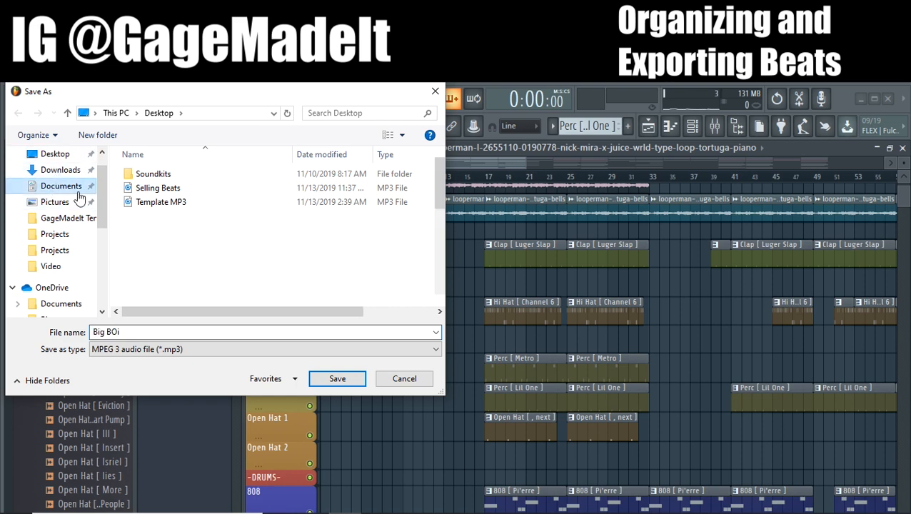
click(153, 259)
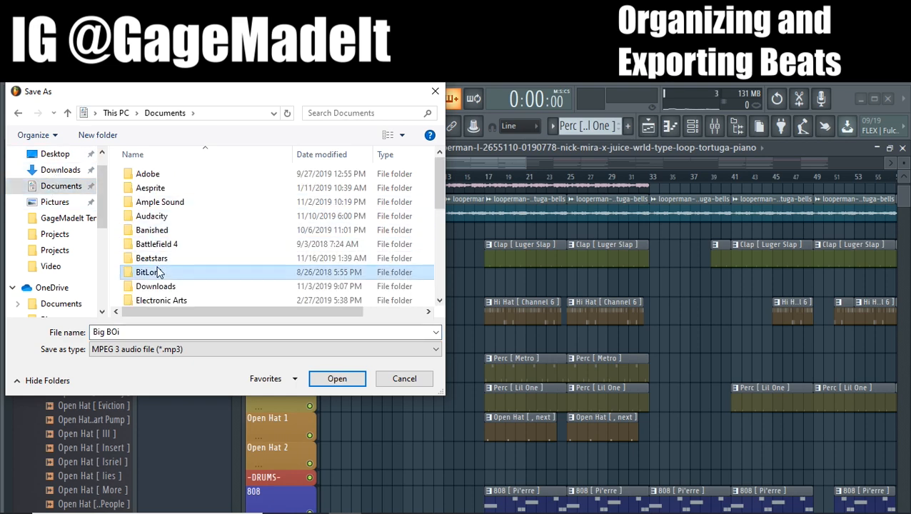
double_click(159, 264)
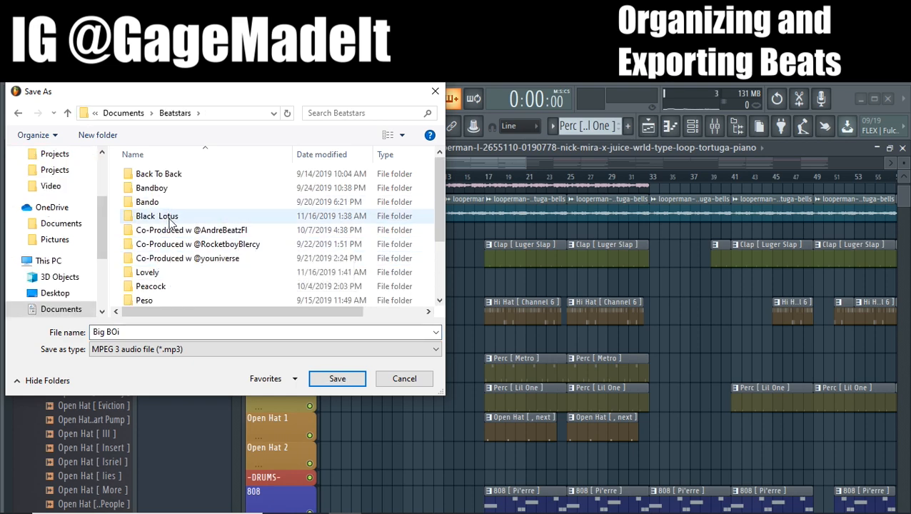
scroll(163, 207, down, 2)
double_click(147, 185)
click(211, 329)
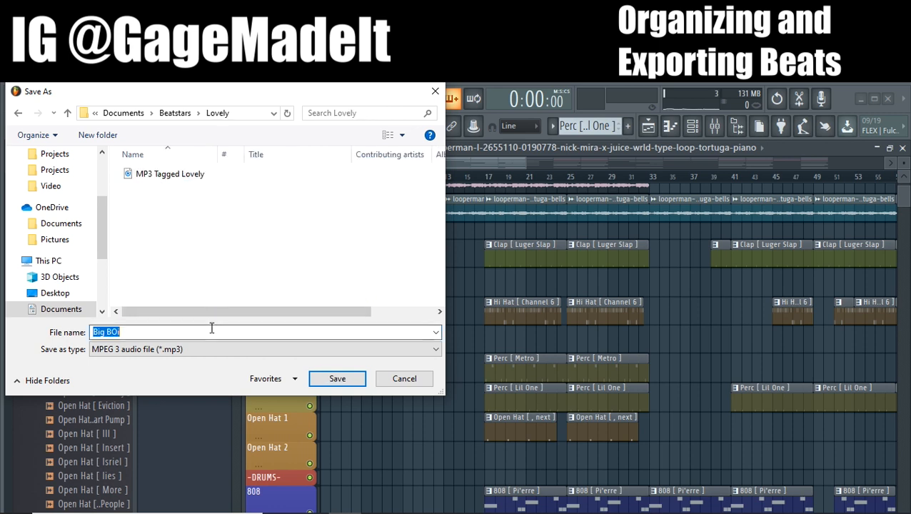
text(MP#)
key(BackSpace)
text(3 Lovely)
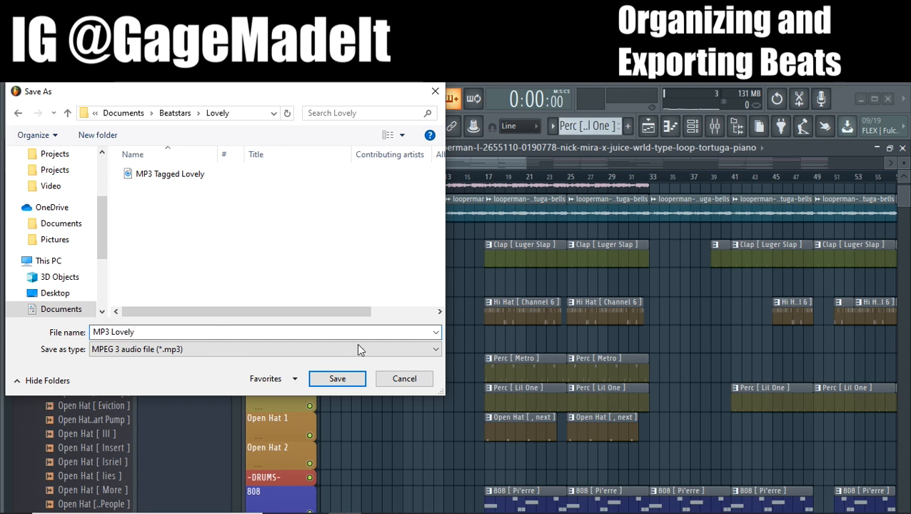
click(418, 379)
Start a Wave file export of the untagged beat and choose the Lovely folder inside Documents > Beatstars as its destination
click(22, 99)
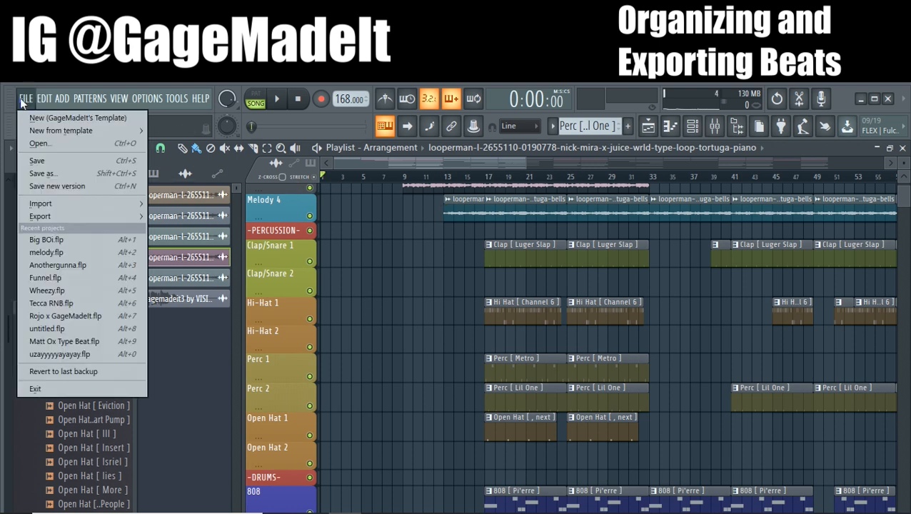
mouse_move(83, 217)
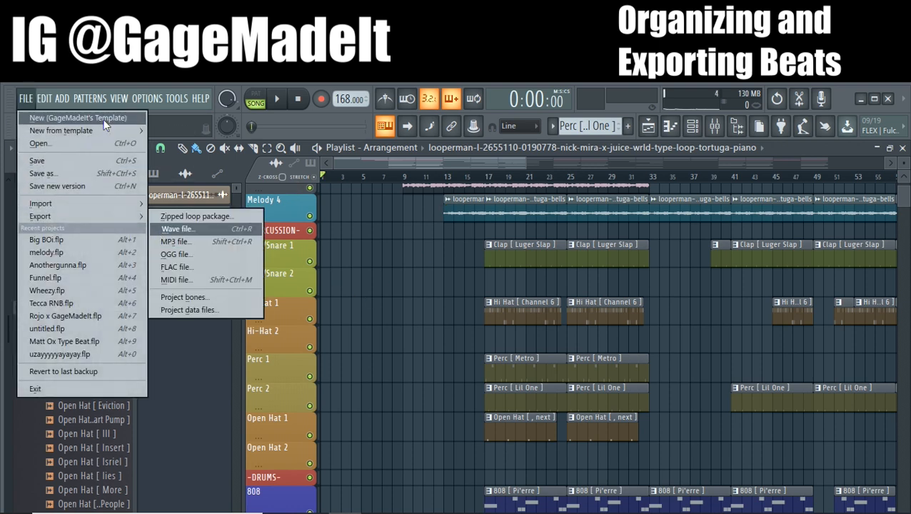
click(215, 228)
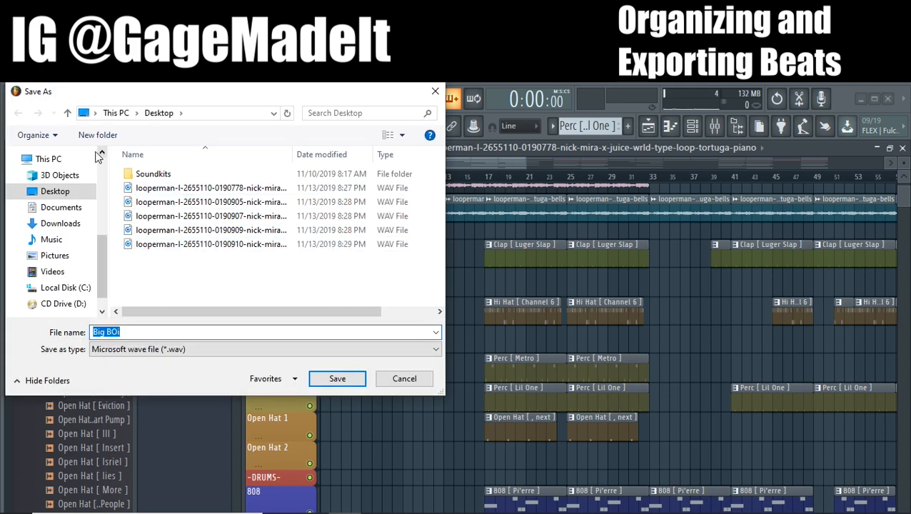
click(112, 116)
click(61, 207)
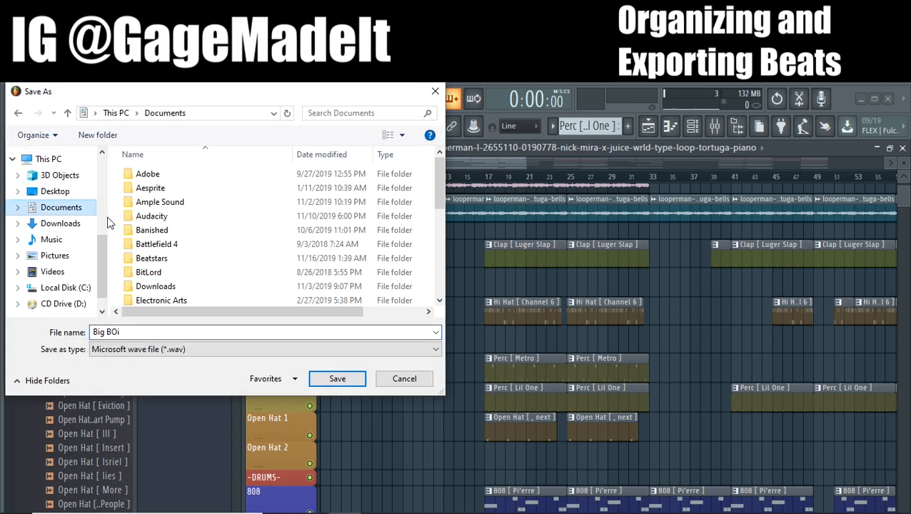
double_click(173, 259)
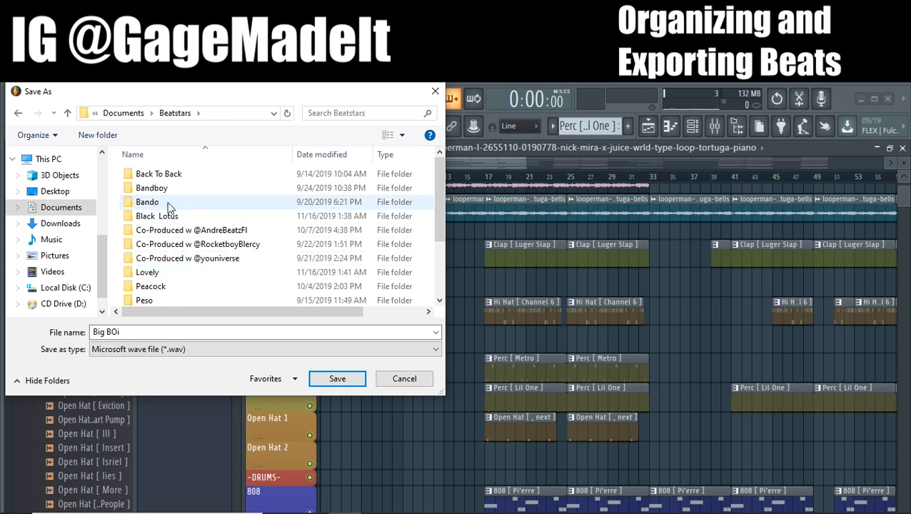
scroll(182, 246, down, 1)
double_click(174, 243)
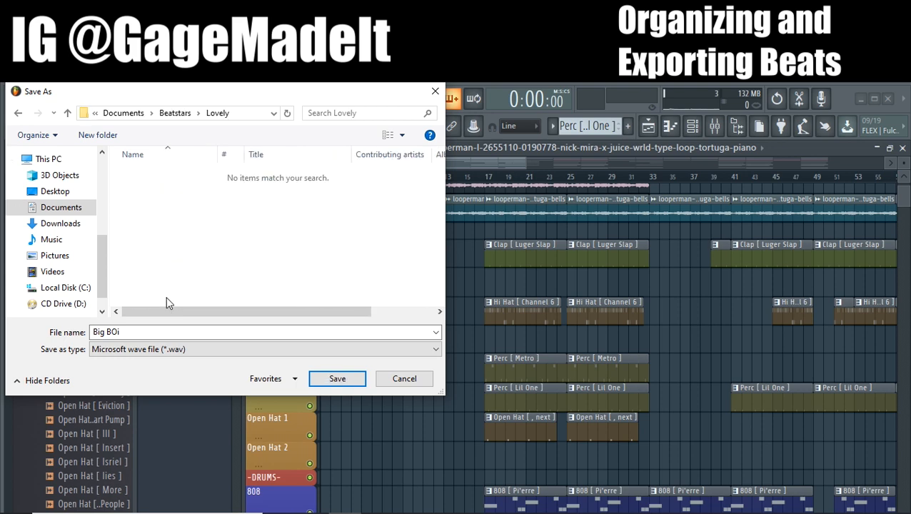
click(162, 336)
key(BackSpace)
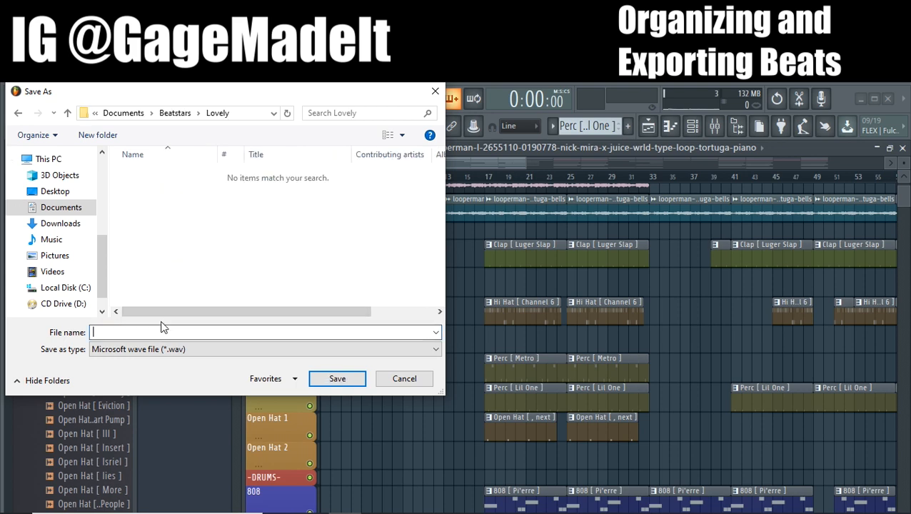
text(WAV Lovely)
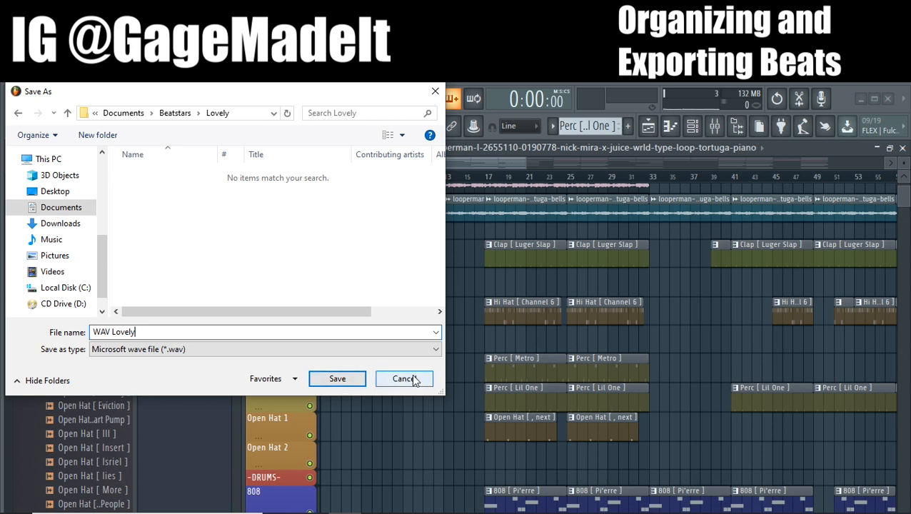
click(412, 379)
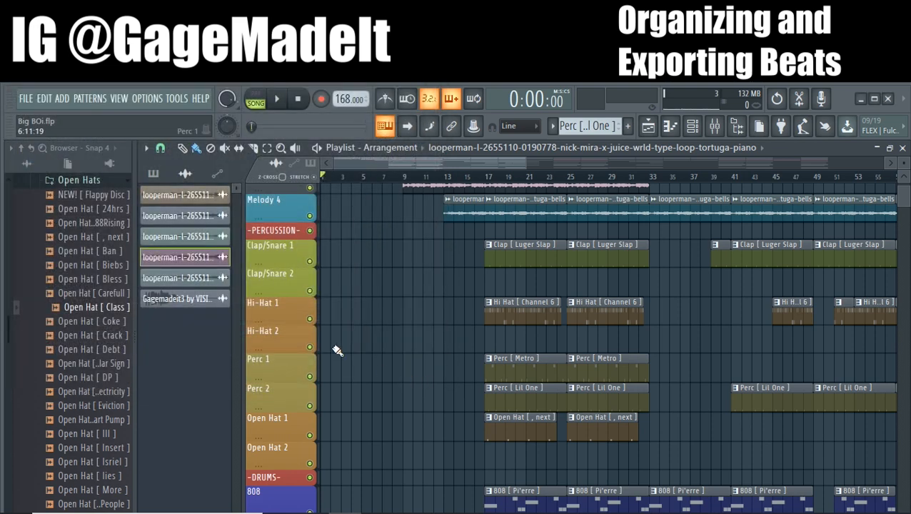
Restart the Wave file export and browse to Documents > Beatstars > Lovely as the save location
click(27, 100)
mouse_move(72, 216)
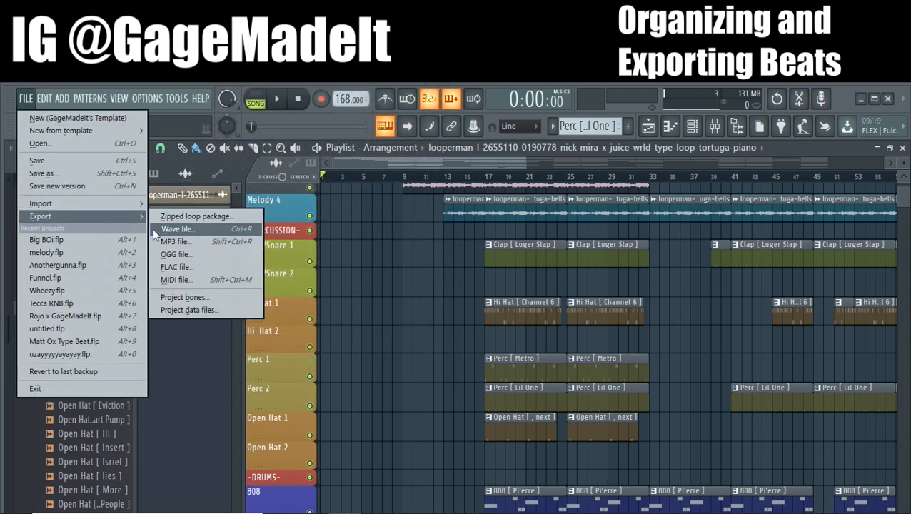
click(169, 231)
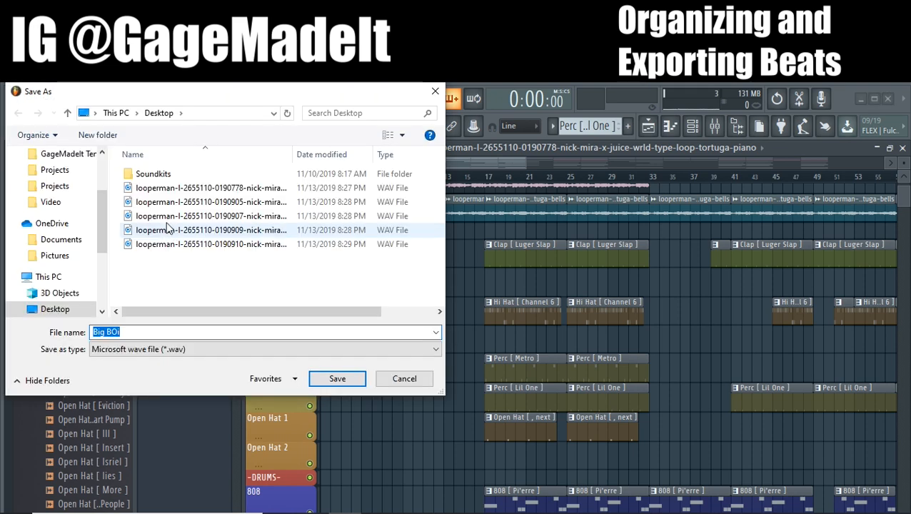
scroll(61, 180, up, 2)
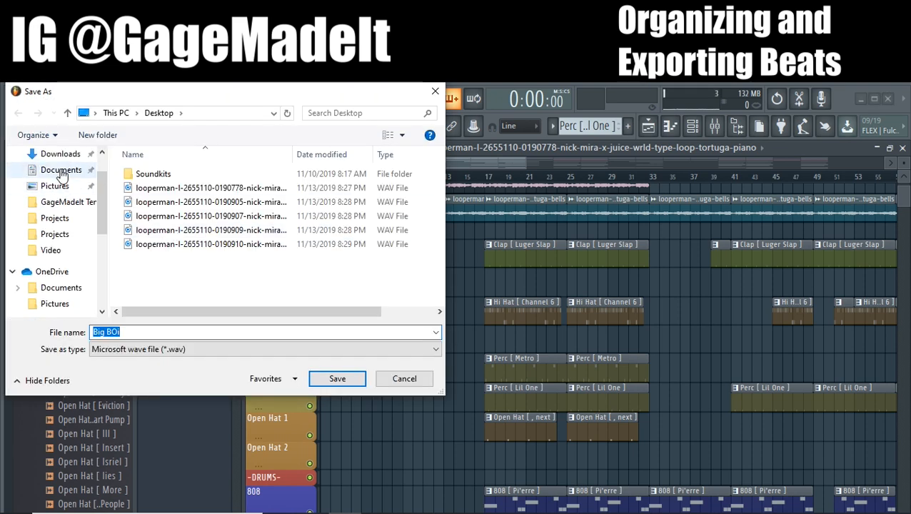
click(62, 175)
double_click(204, 259)
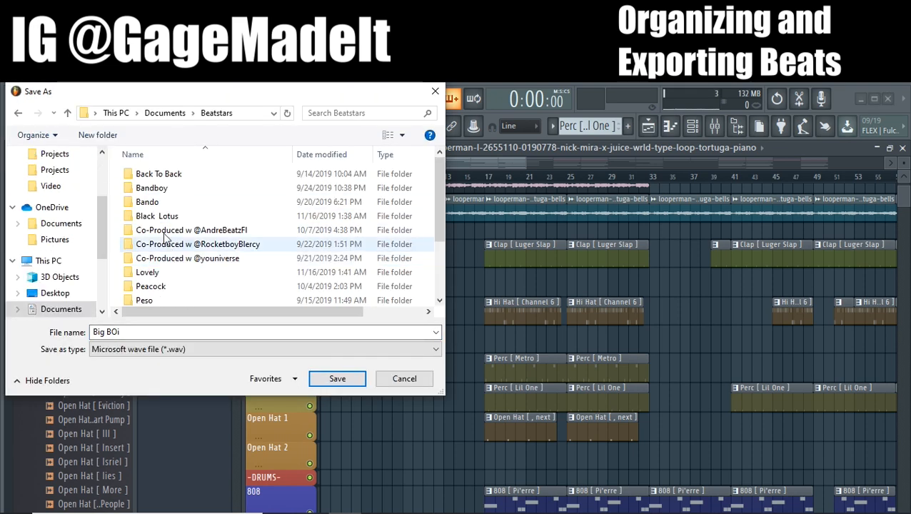
scroll(164, 237, down, 1)
double_click(171, 243)
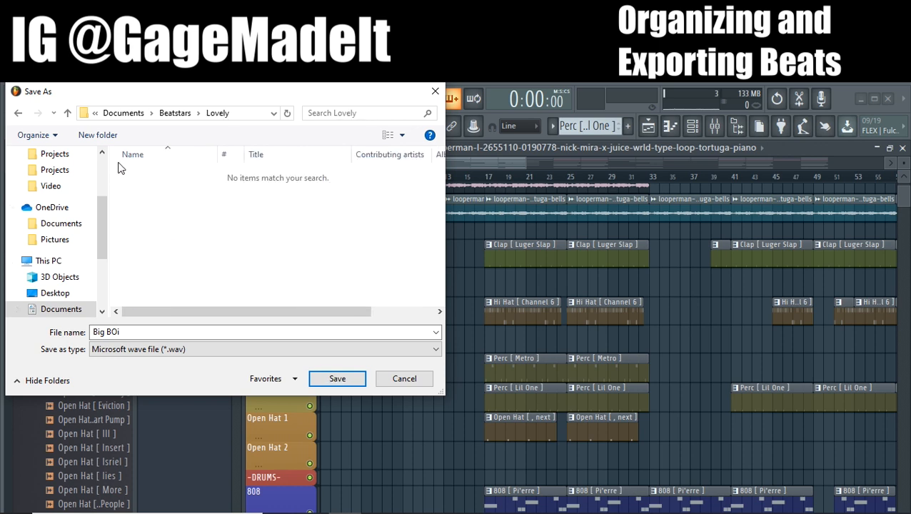
Create a new folder named STEMS Lovely inside the Lovely folder
click(90, 137)
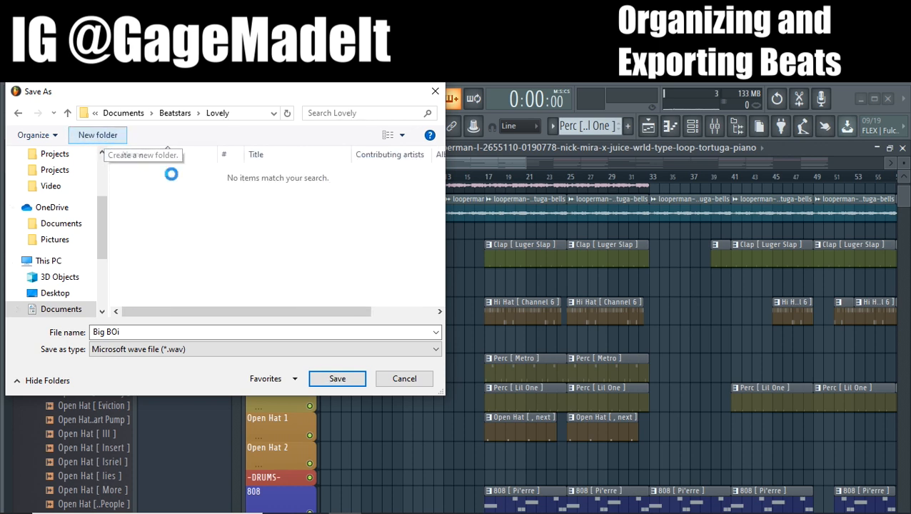
text(STE)
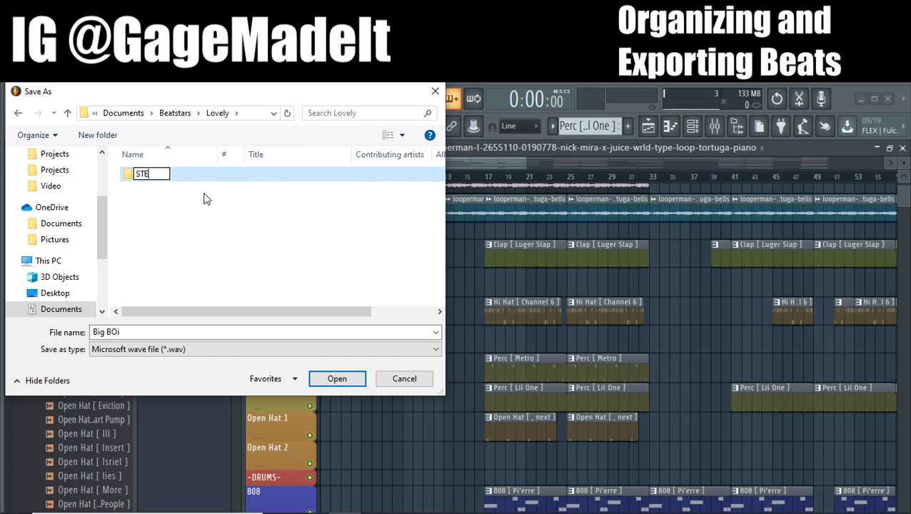
text(MS)
click(204, 199)
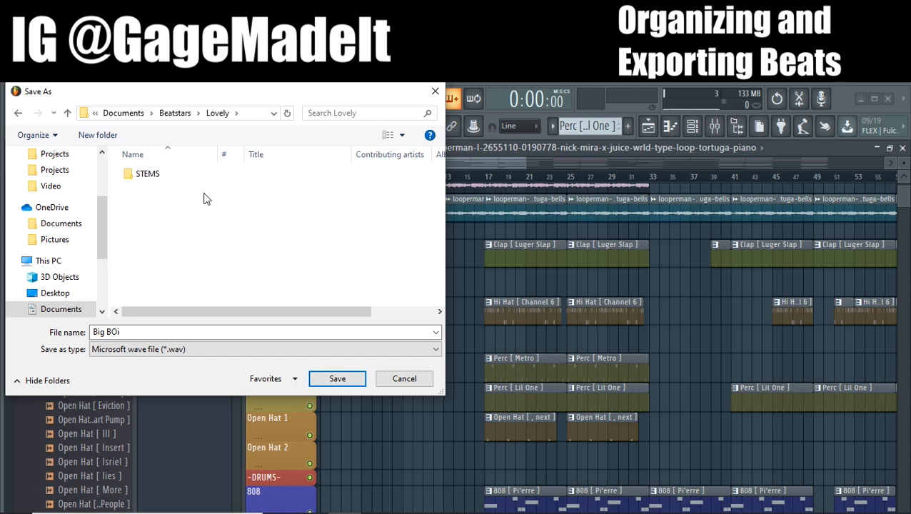
right_click(128, 173)
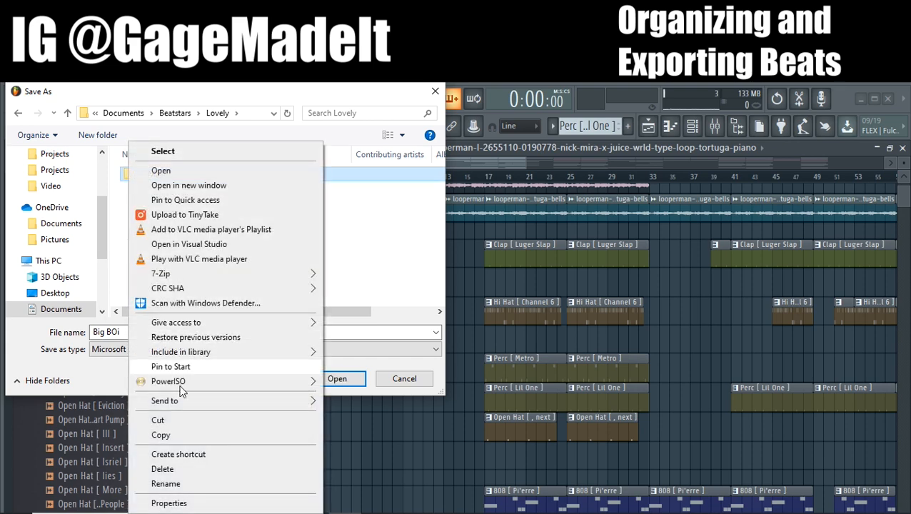
click(166, 484)
click(169, 172)
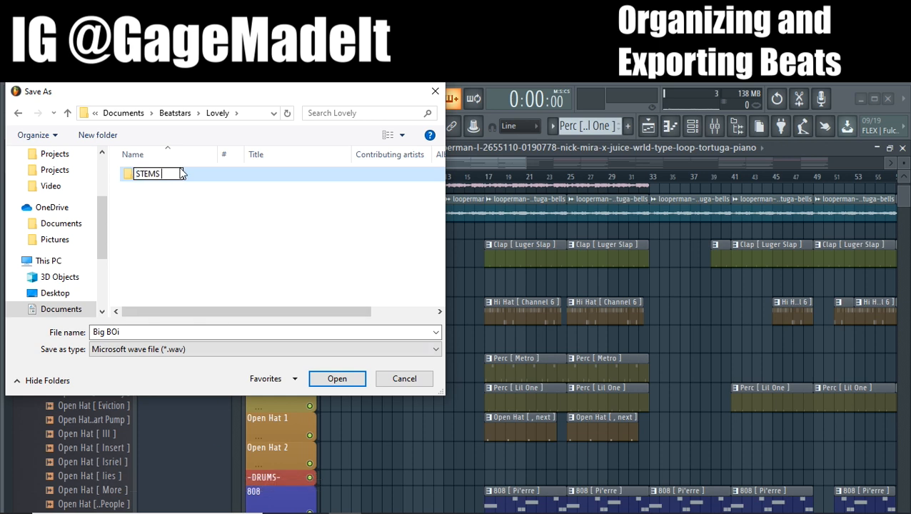
text(Lovely)
click(186, 217)
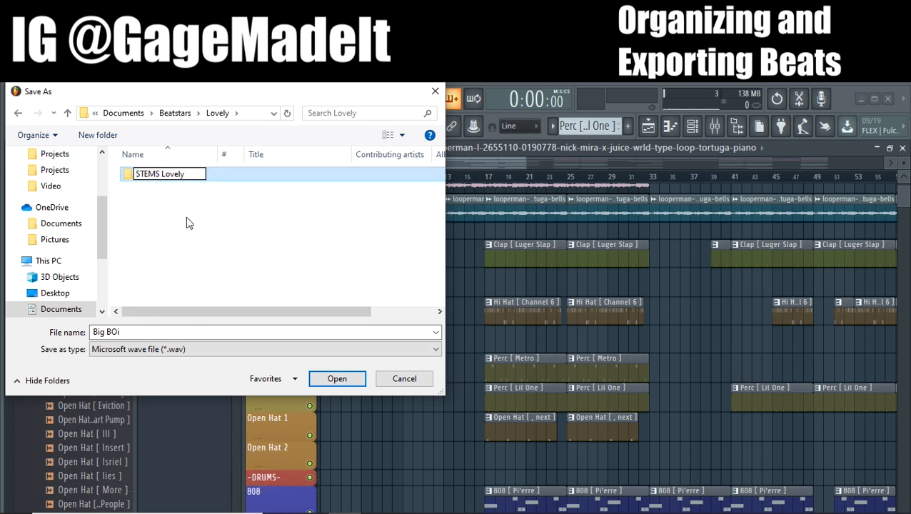
Save the Wave export in the STEMS Lovely folder under the file name Lovely
double_click(170, 179)
click(136, 329)
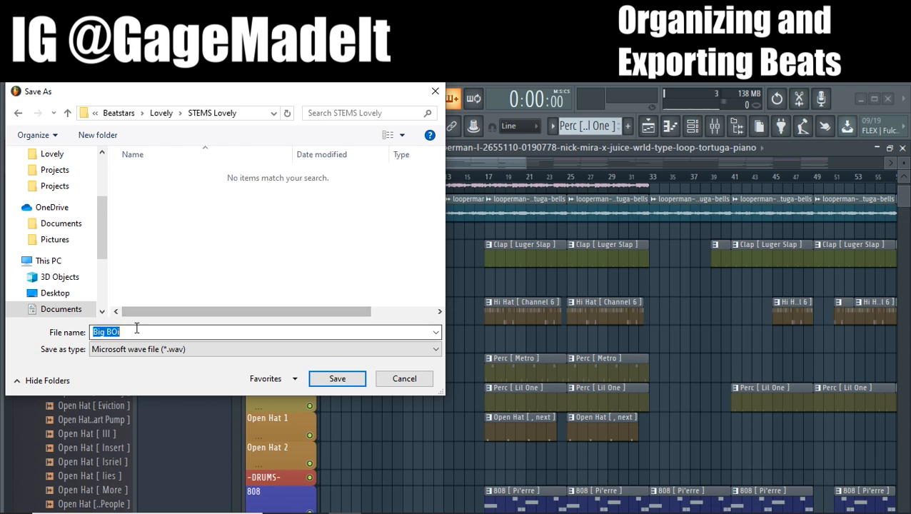
key(BackSpace)
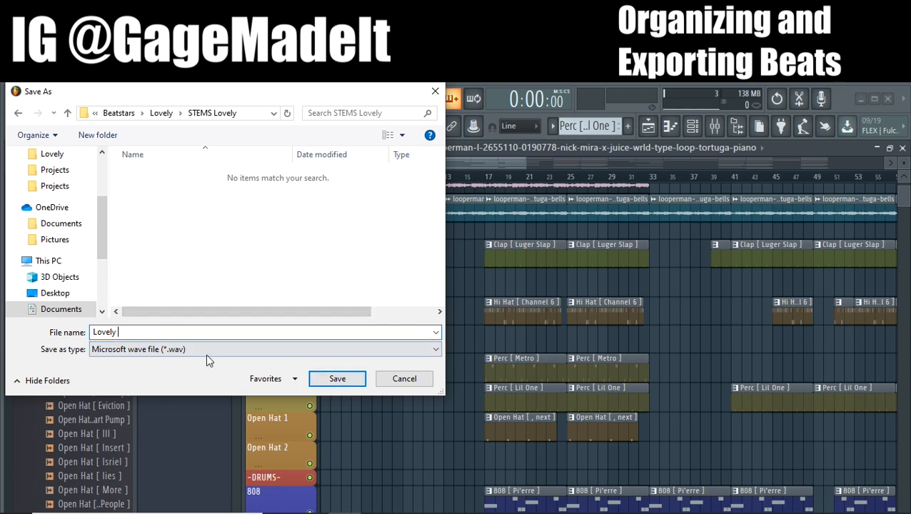
click(330, 378)
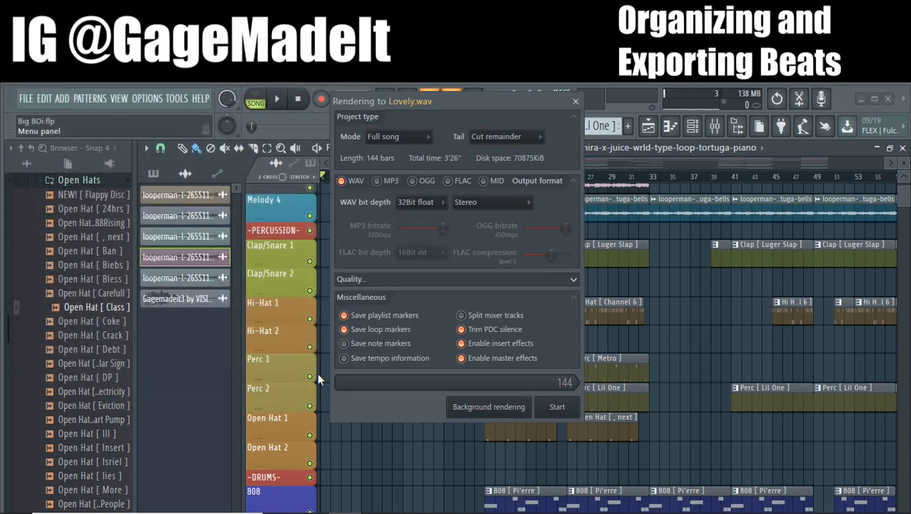
Enable Split mixer tracks, check the quality settings, and render the full song as separate WAV stems
click(481, 318)
drag(458, 101, 681, 151)
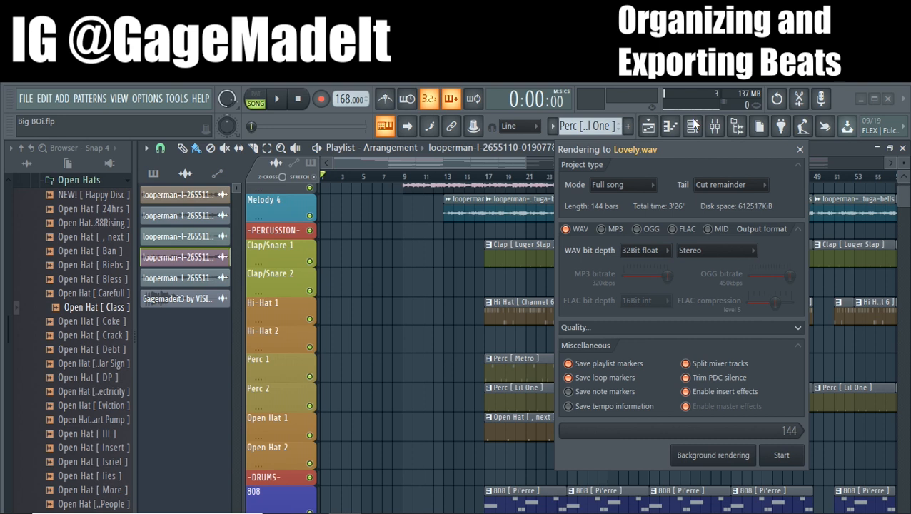
drag(681, 145, 586, 140)
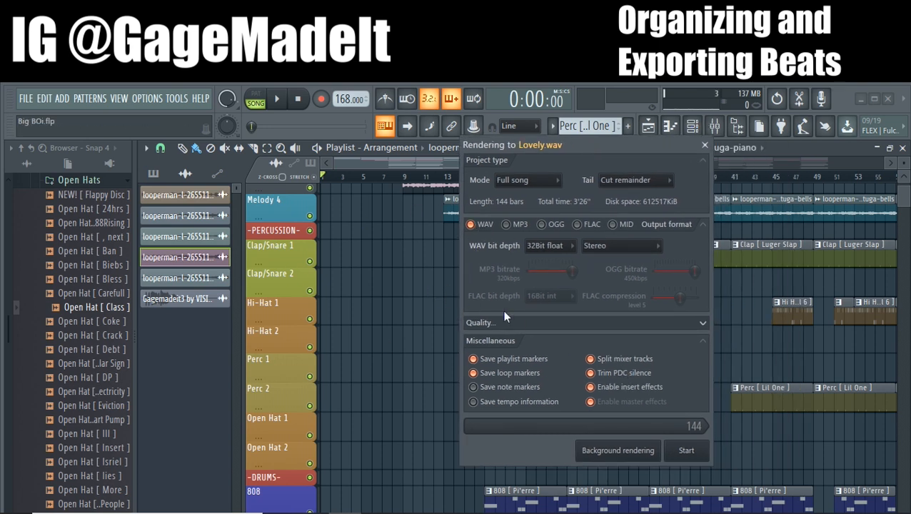
click(540, 323)
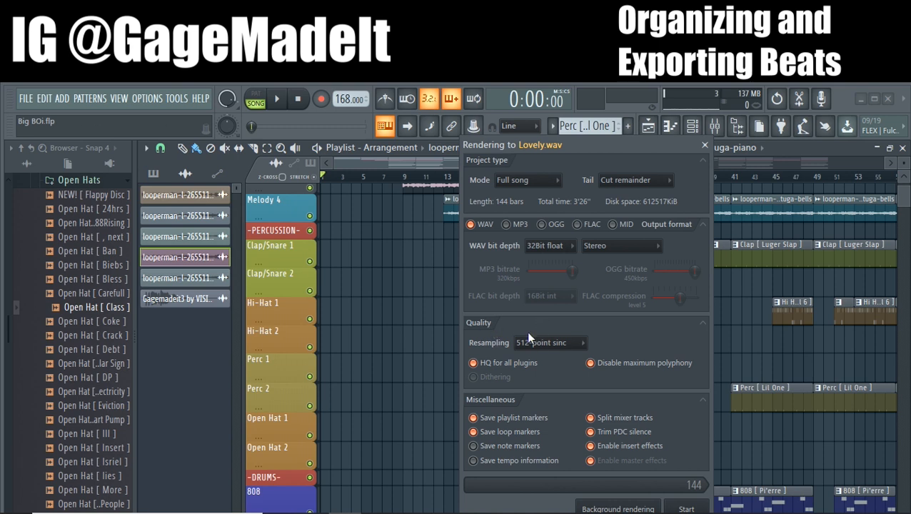
click(703, 324)
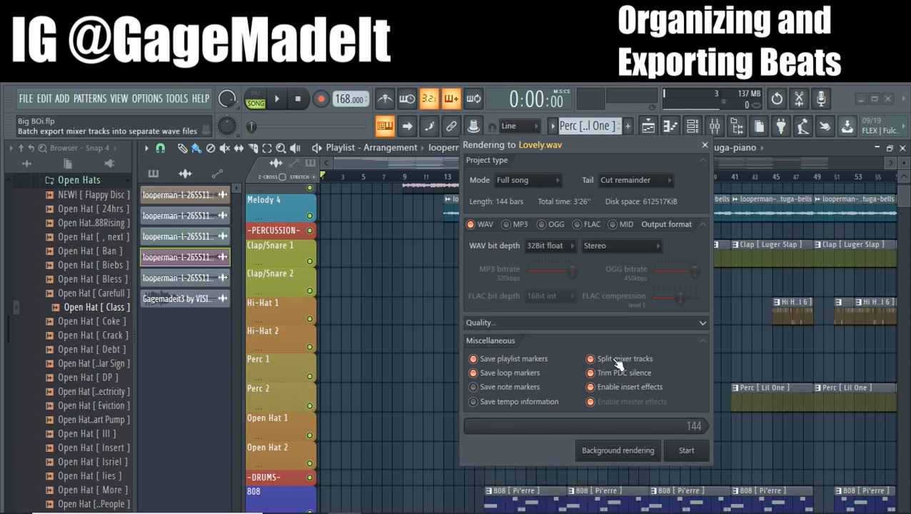
click(686, 454)
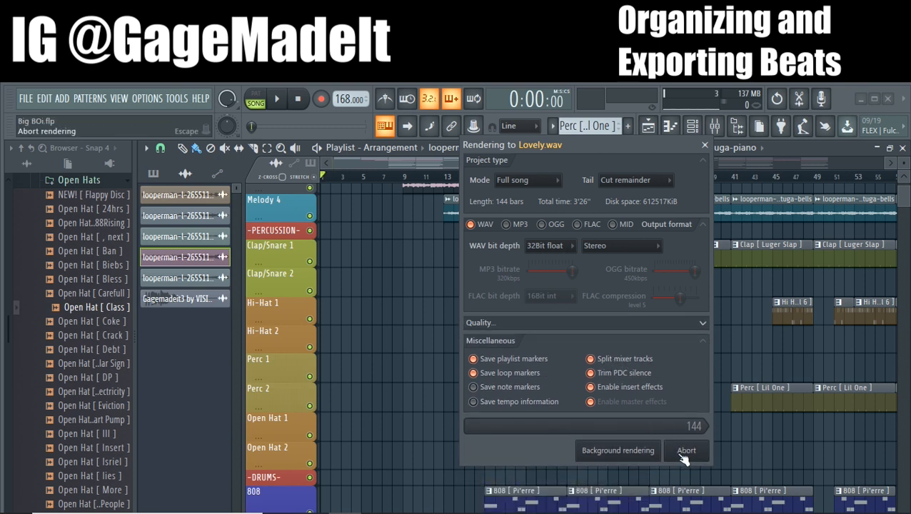
drag(595, 144, 520, 117)
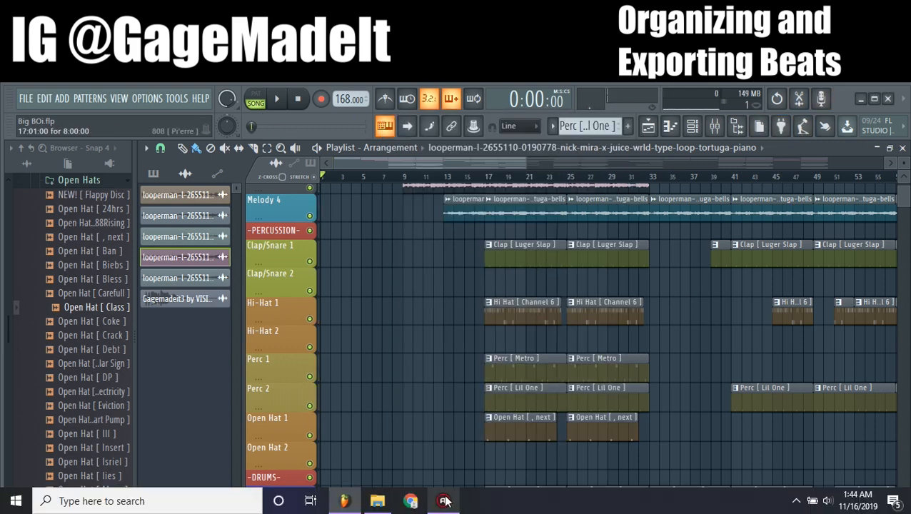
Switch to File Explorer and open the Lovely folder inside Beatstars
click(377, 507)
drag(388, 90, 403, 95)
click(413, 137)
click(450, 141)
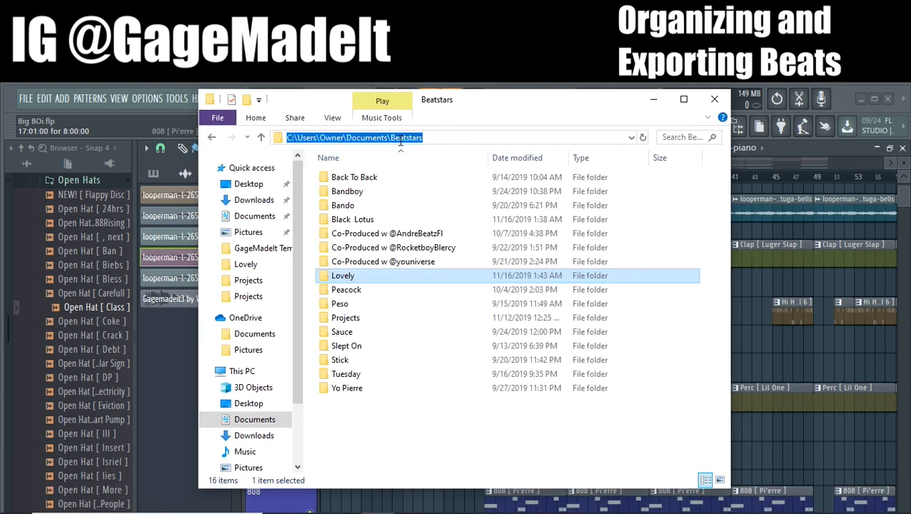
double_click(337, 276)
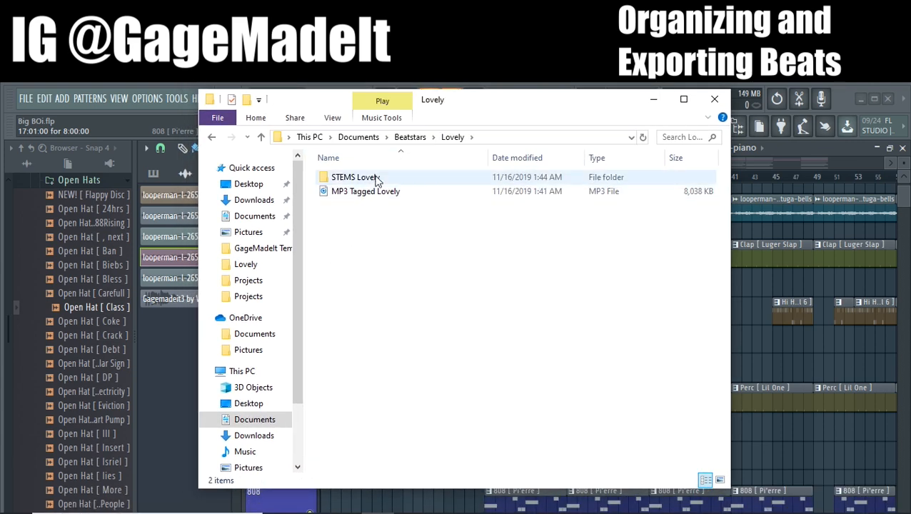
Examine the stems folder, zipped stems and WAV file in the Beatstars Peacock folder, and return to the Beatstars folder
click(407, 137)
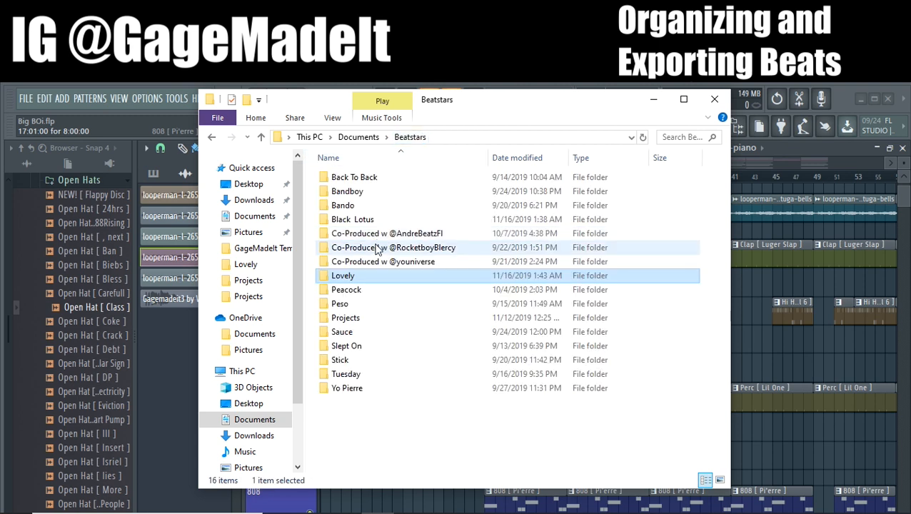
double_click(364, 290)
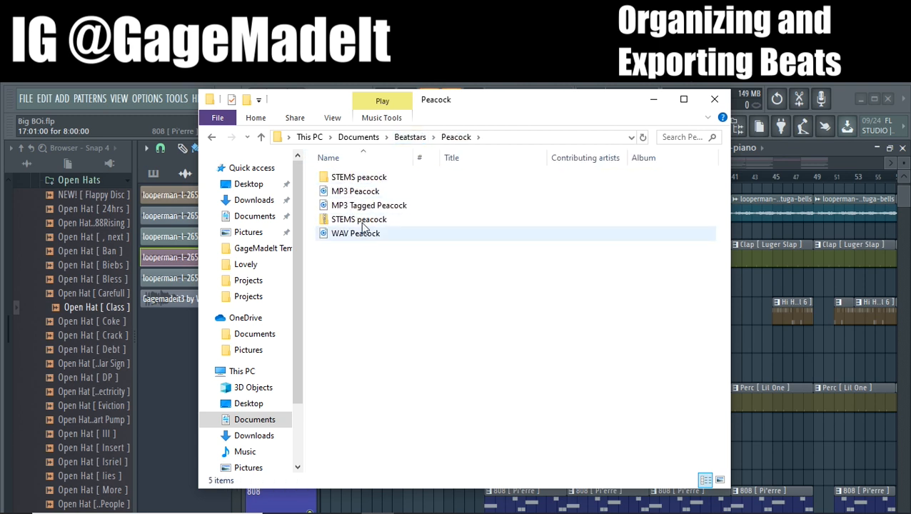
click(349, 177)
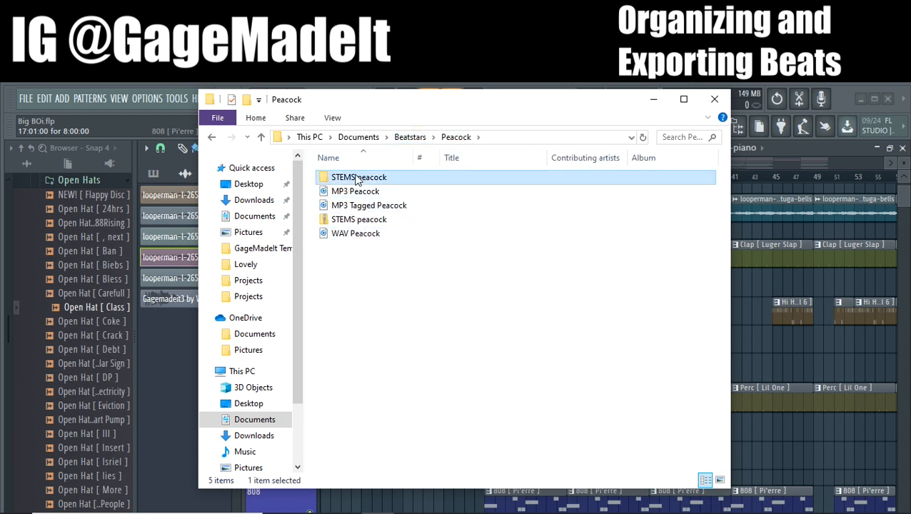
click(354, 220)
key(Down)
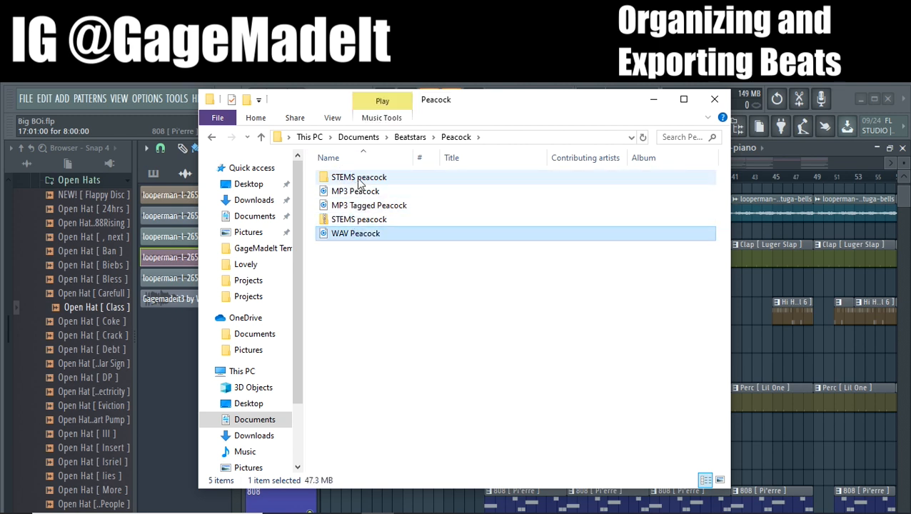
click(350, 219)
click(411, 138)
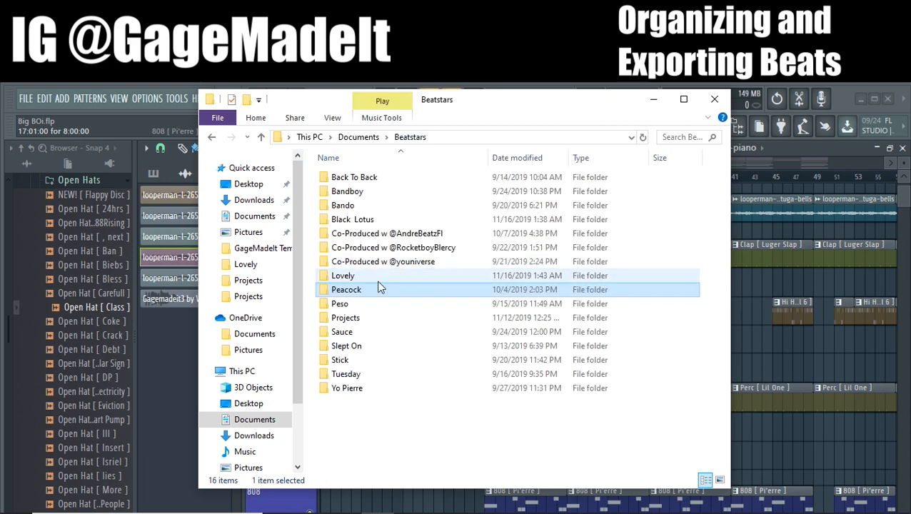
Compress the STEMS Lovely folder inside Lovely into STEMS Lovely.zip with 7-Zip
double_click(370, 272)
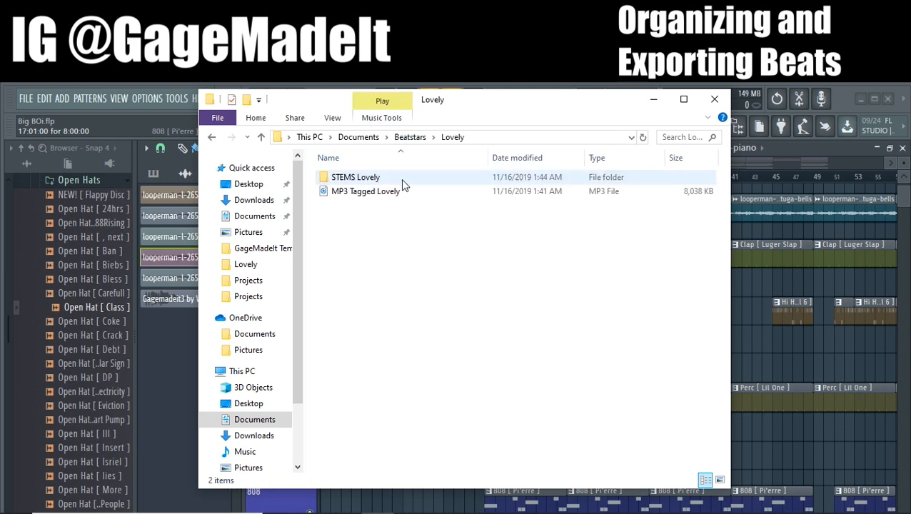
right_click(343, 182)
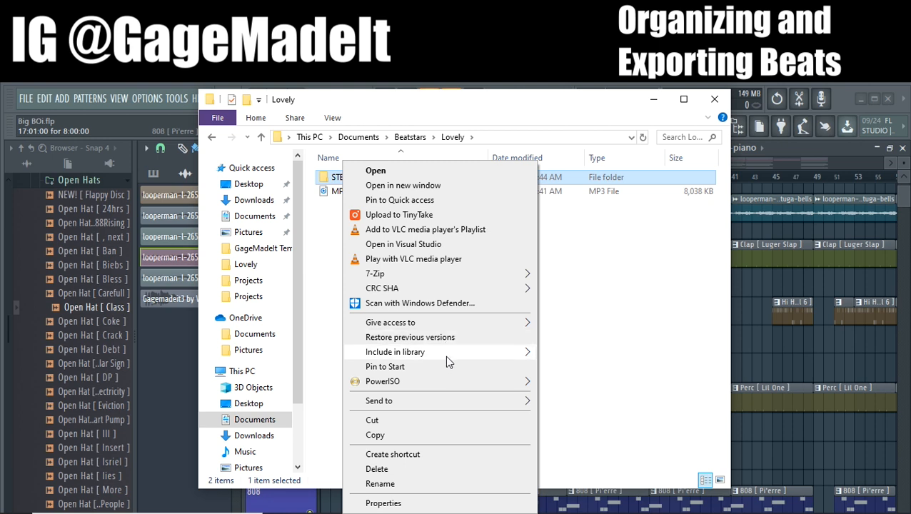
mouse_move(445, 354)
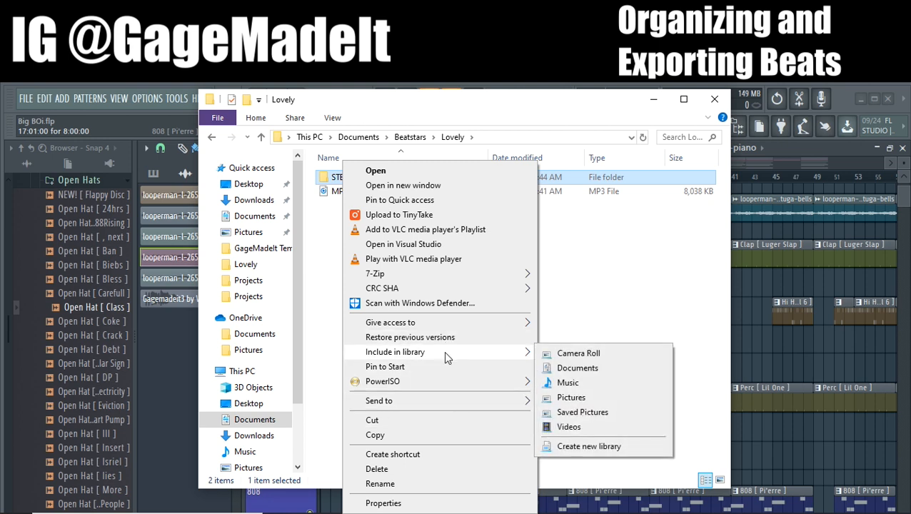
mouse_move(416, 273)
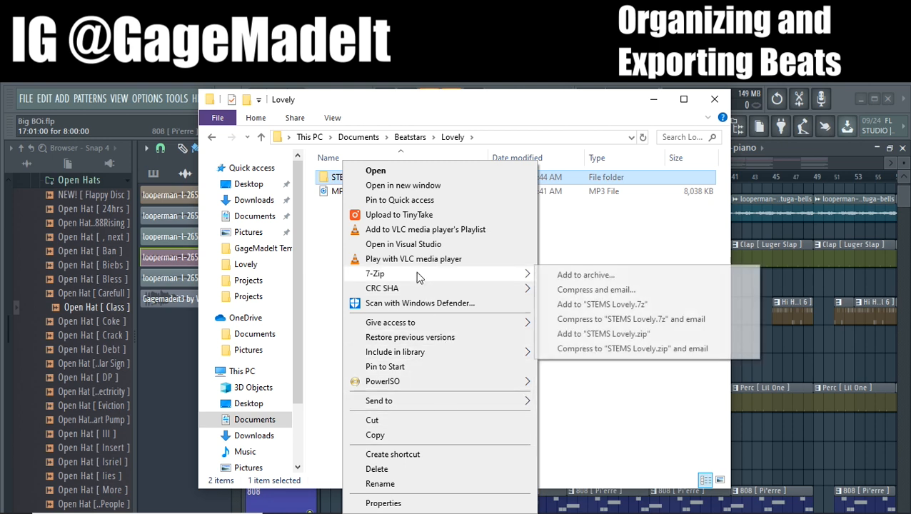
click(571, 333)
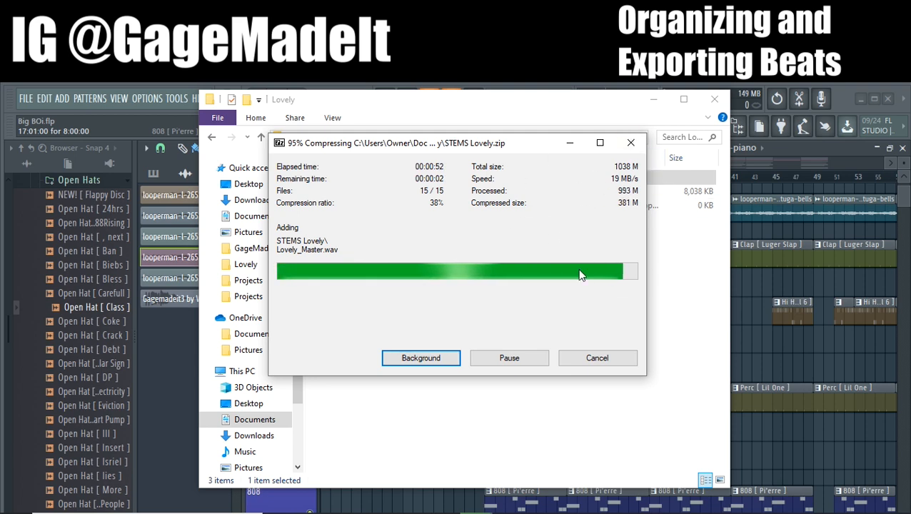
Check the exported stem files inside the STEMS Lovely folder and return to the Lovely folder
drag(510, 143, 533, 182)
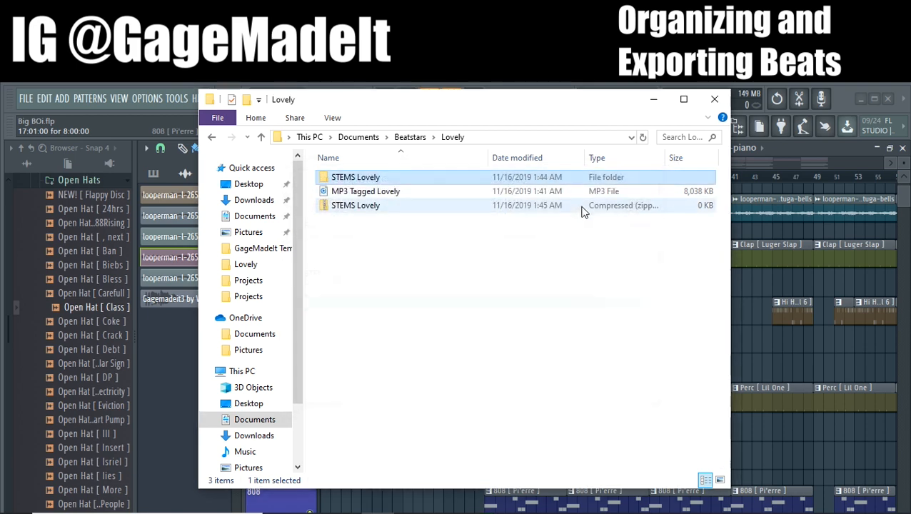
click(444, 234)
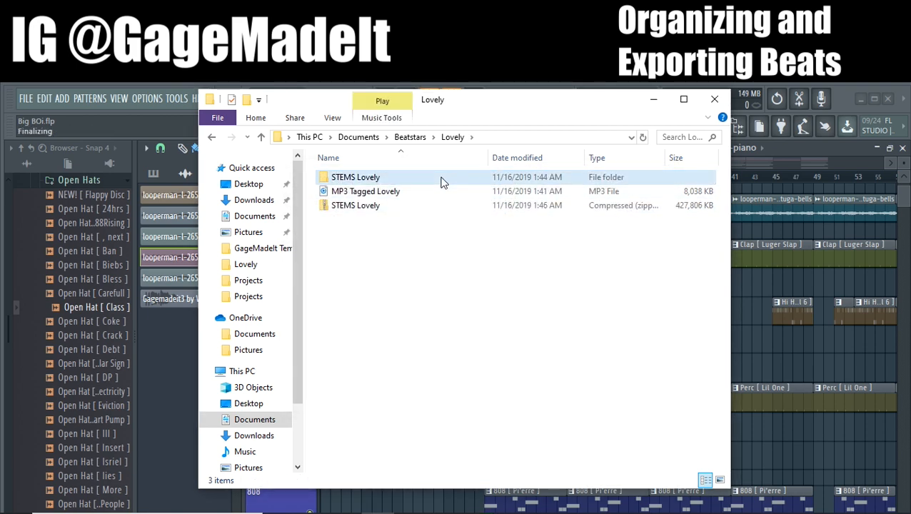
double_click(379, 179)
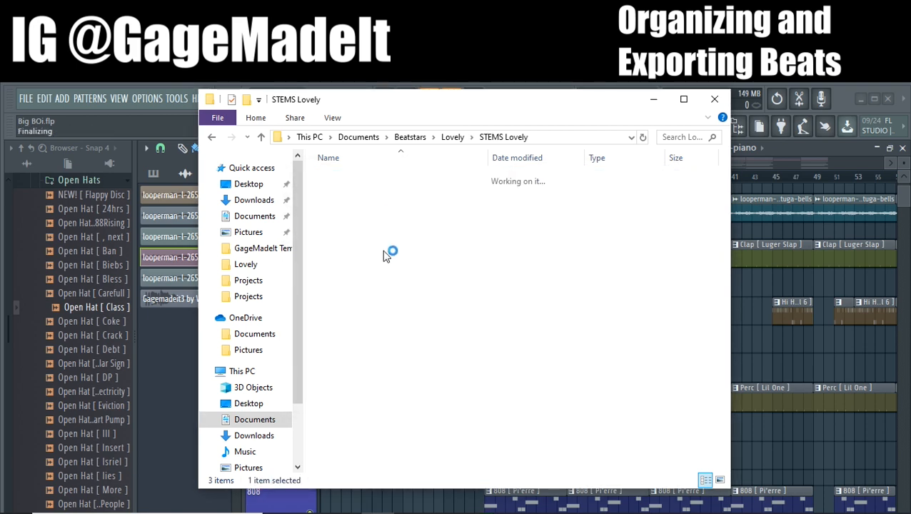
click(211, 137)
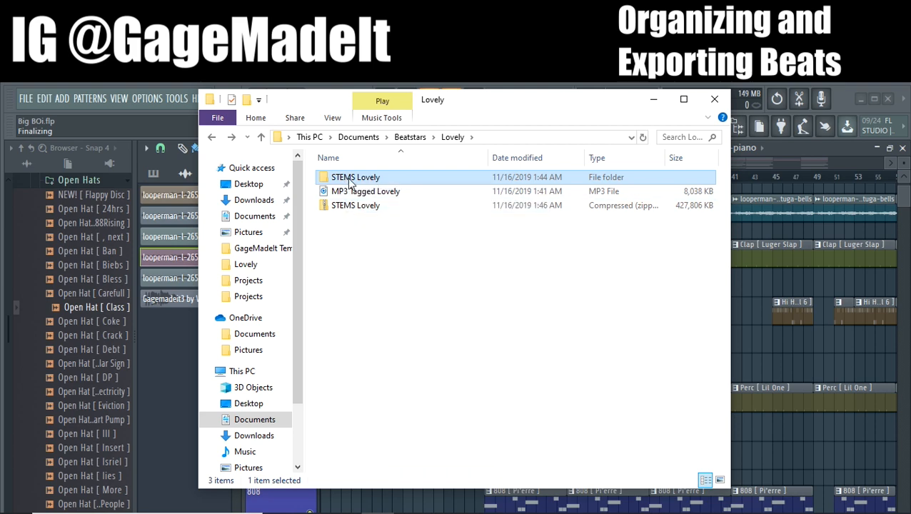
Delete the uncompressed STEMS Lovely folder from Lovely, keeping the zipped copy
drag(438, 121, 471, 129)
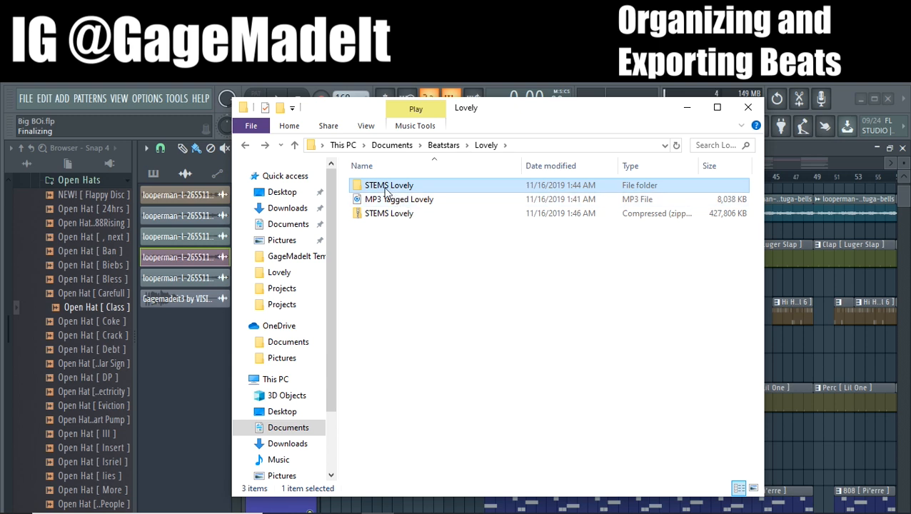
click(387, 215)
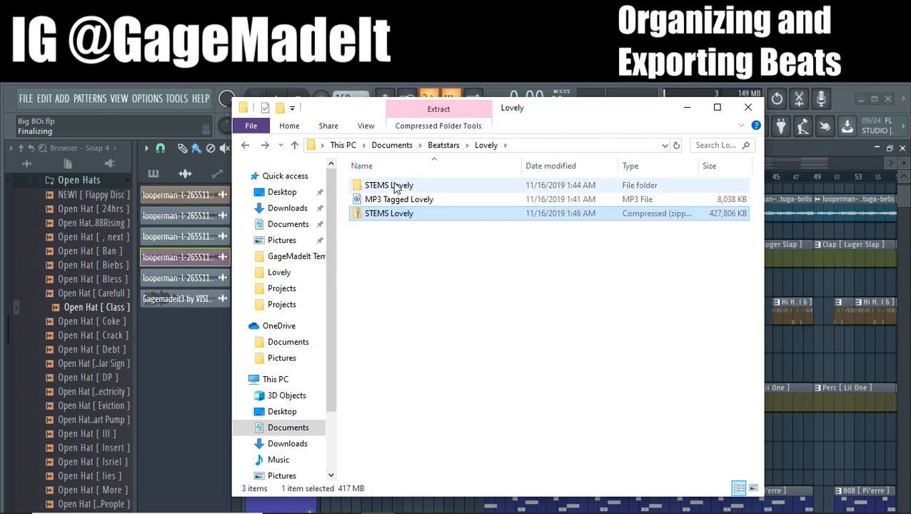
click(391, 186)
key(Delete)
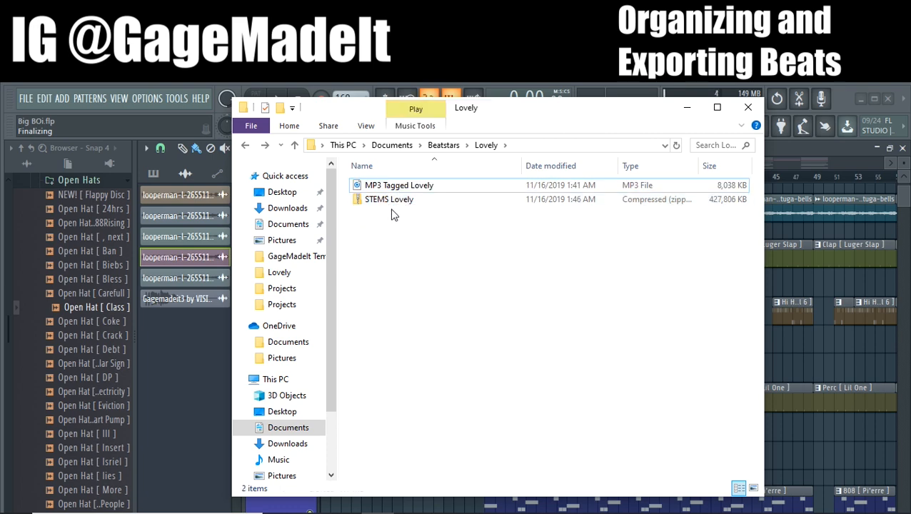
Open the Peacock folder in Beatstars and delete its uncompressed STEMS peacock folder
click(246, 147)
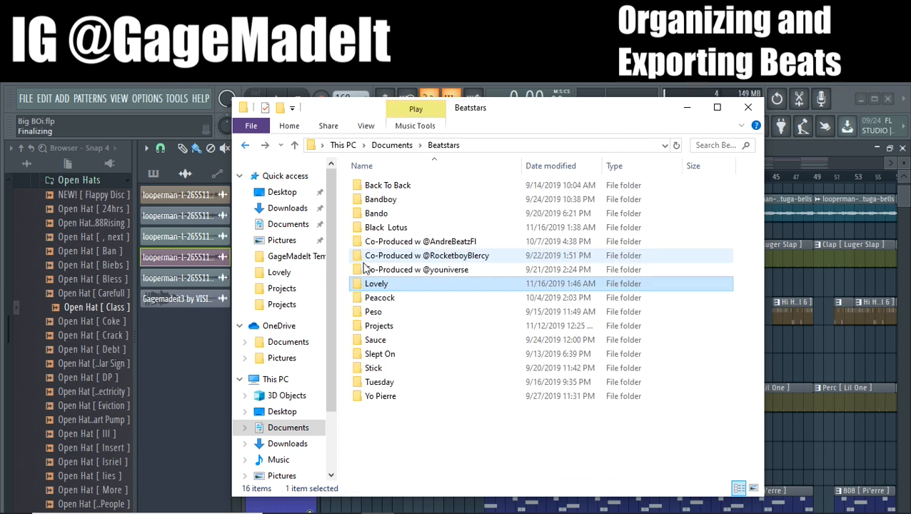
double_click(394, 300)
click(385, 187)
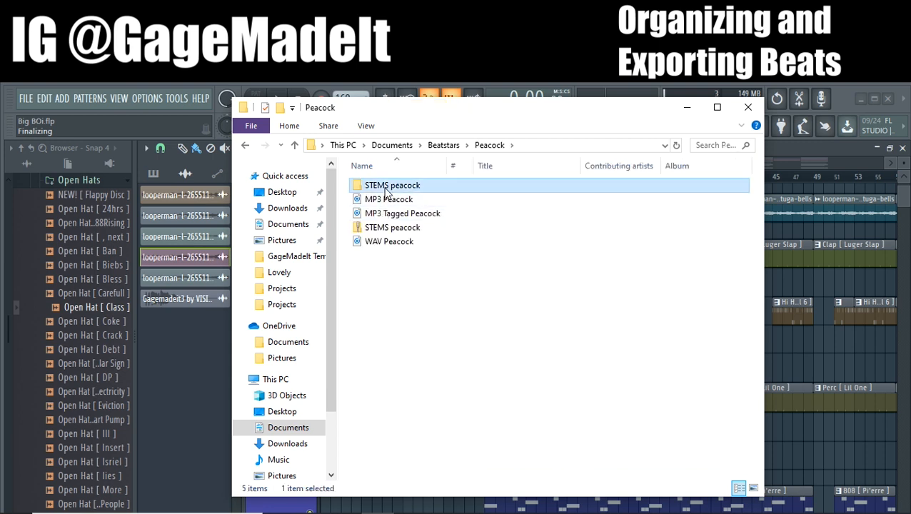
key(Delete)
drag(399, 250, 397, 324)
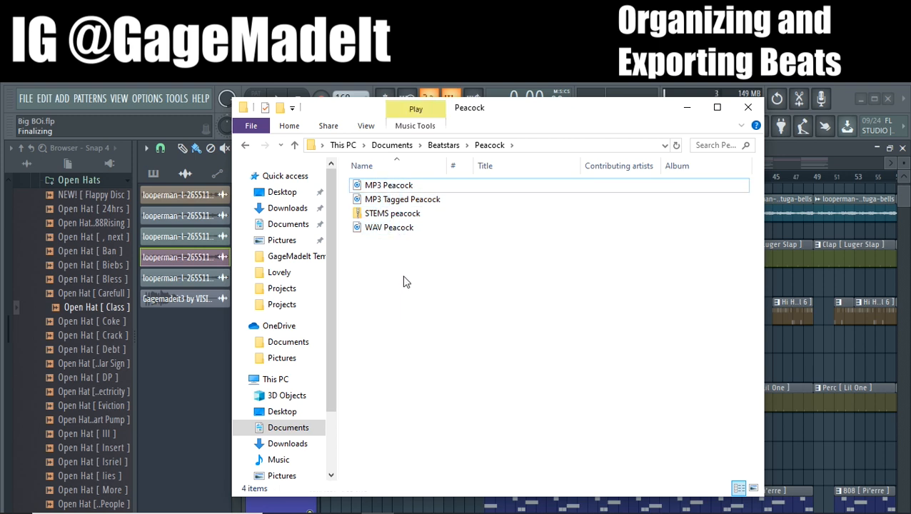
Examine the Peacock folder's deliverables: the untagged MP3, tagged MP3, zipped stems and WAV file
click(247, 145)
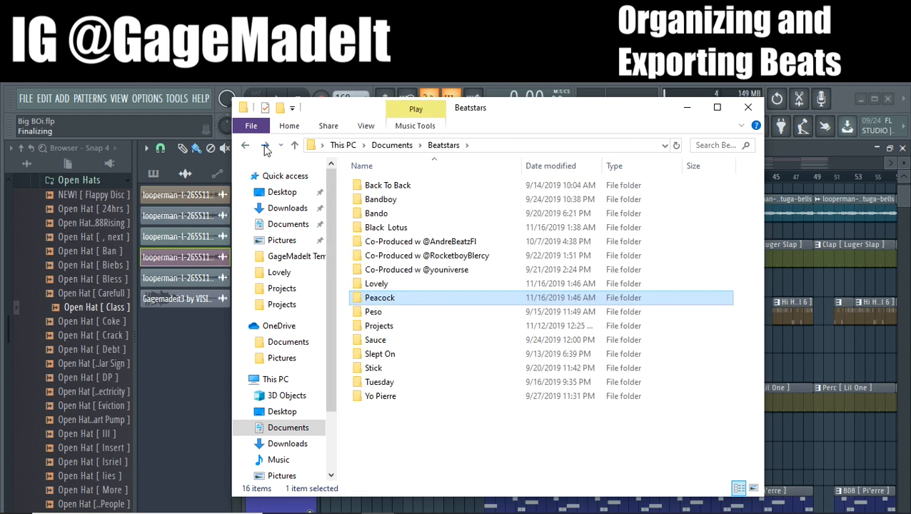
click(265, 145)
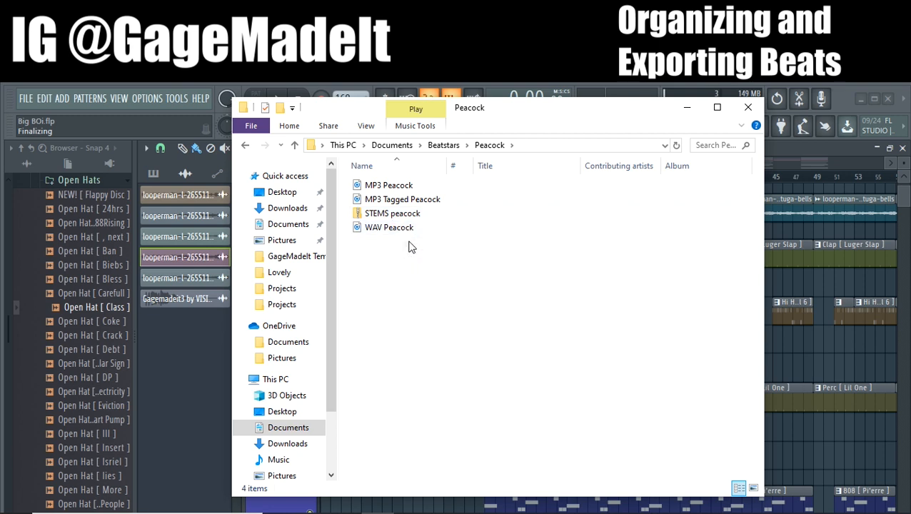
click(382, 214)
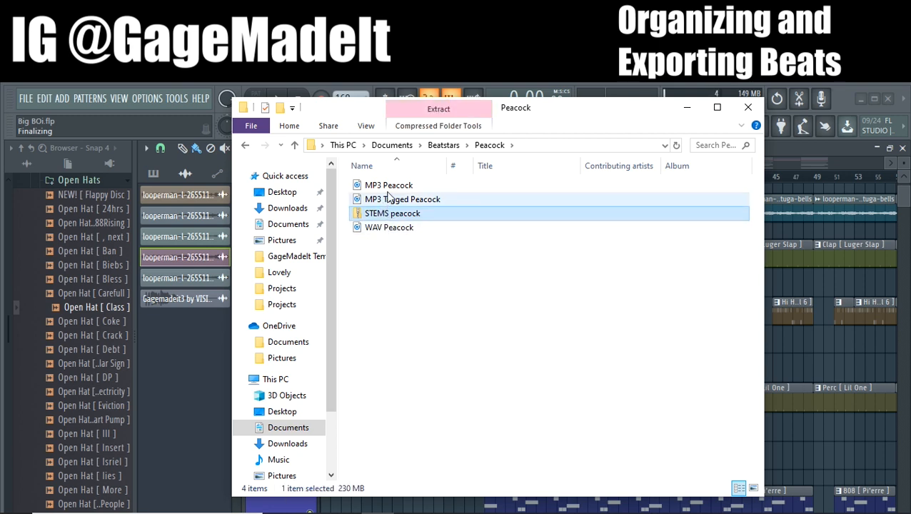
click(353, 200)
click(361, 186)
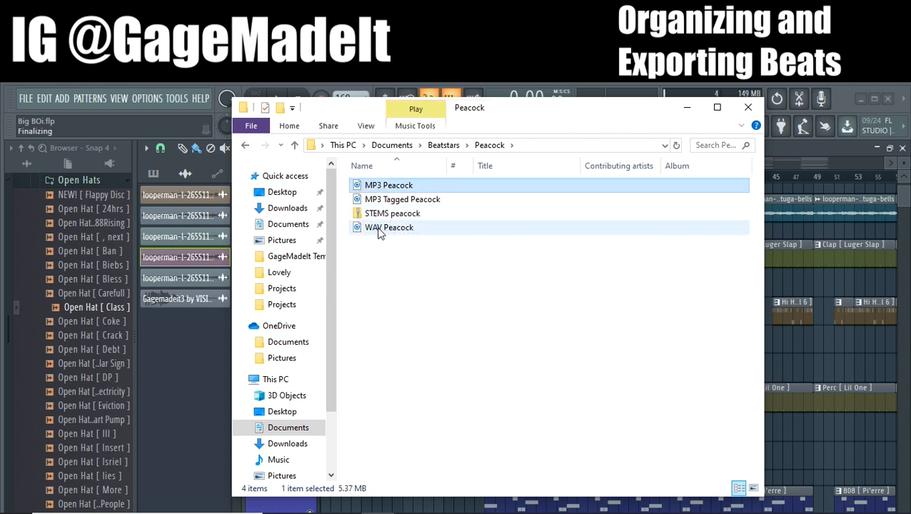
click(380, 230)
click(381, 246)
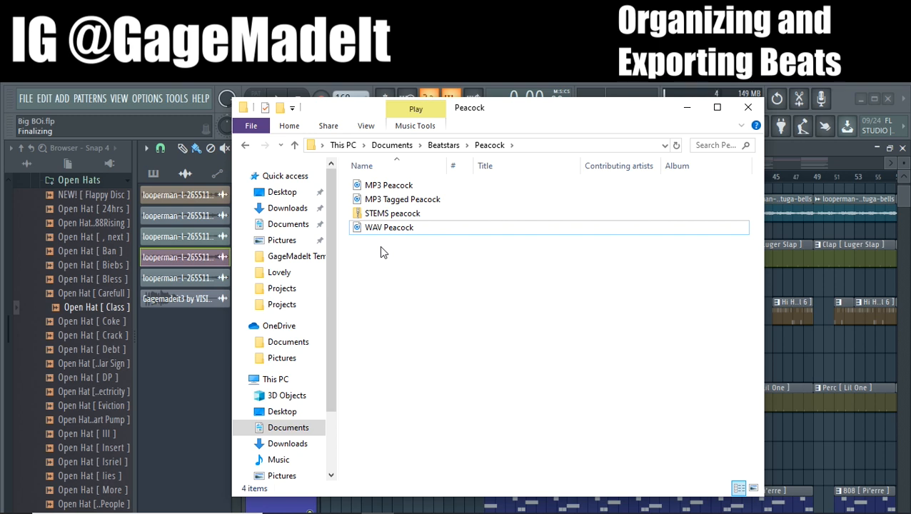
mouse_move(396, 249)
mouse_down()
mouse_move(431, 220)
mouse_move(407, 222)
mouse_move(400, 246)
mouse_up()
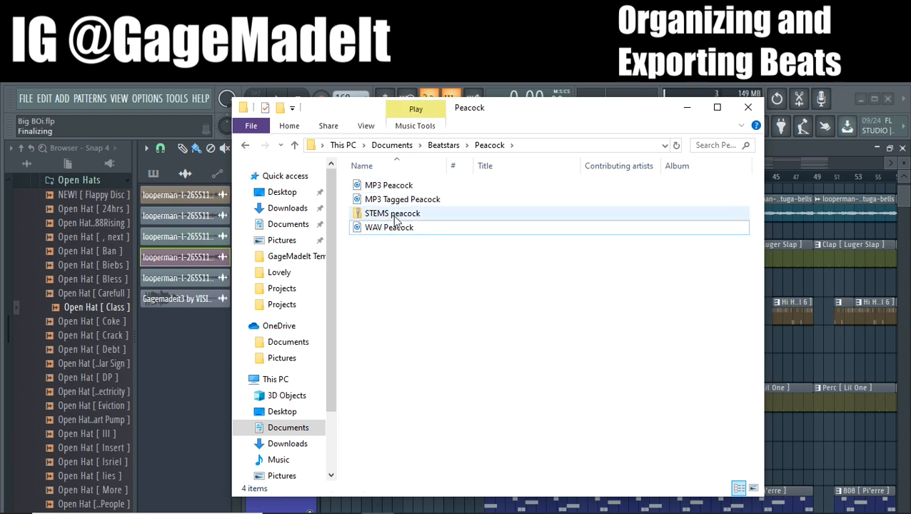
click(393, 215)
click(401, 251)
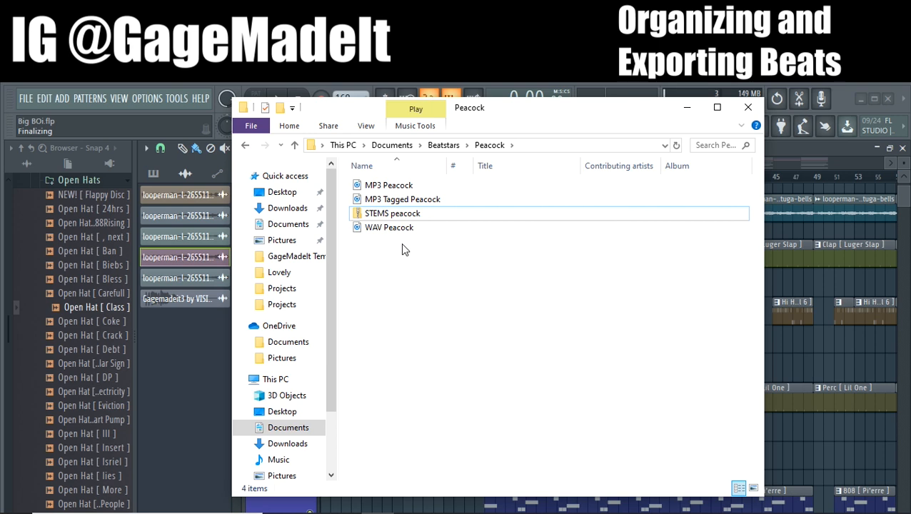
drag(402, 245, 411, 289)
Return to the Beatstars folder, review its beat folders, and check where Beatstars sits within Documents before reopening it
click(245, 146)
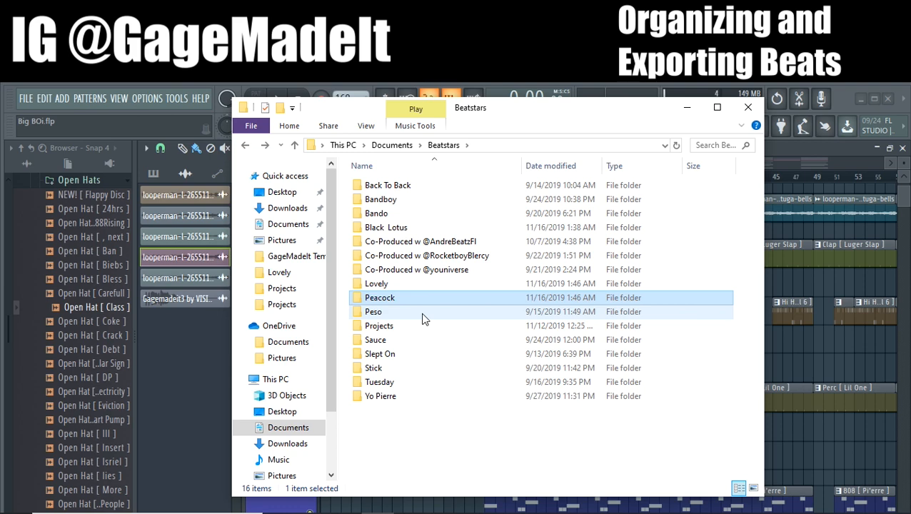
drag(438, 257, 444, 214)
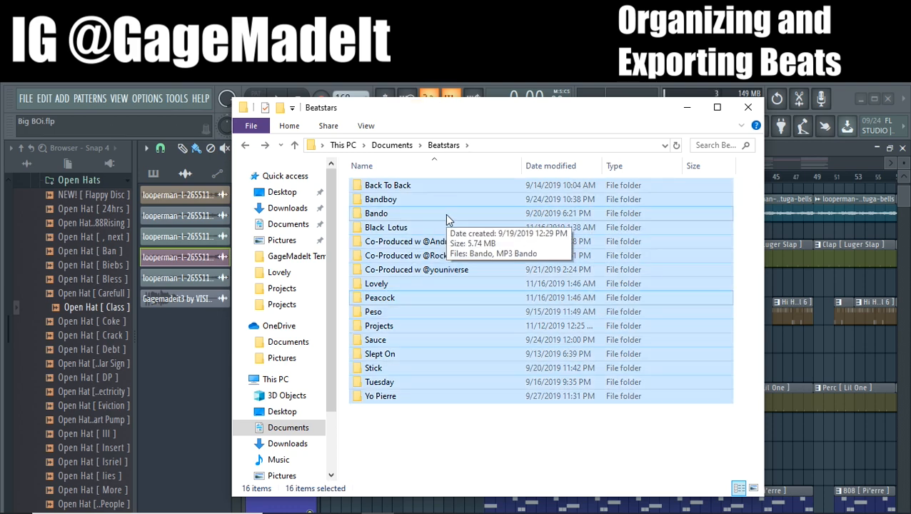
click(396, 432)
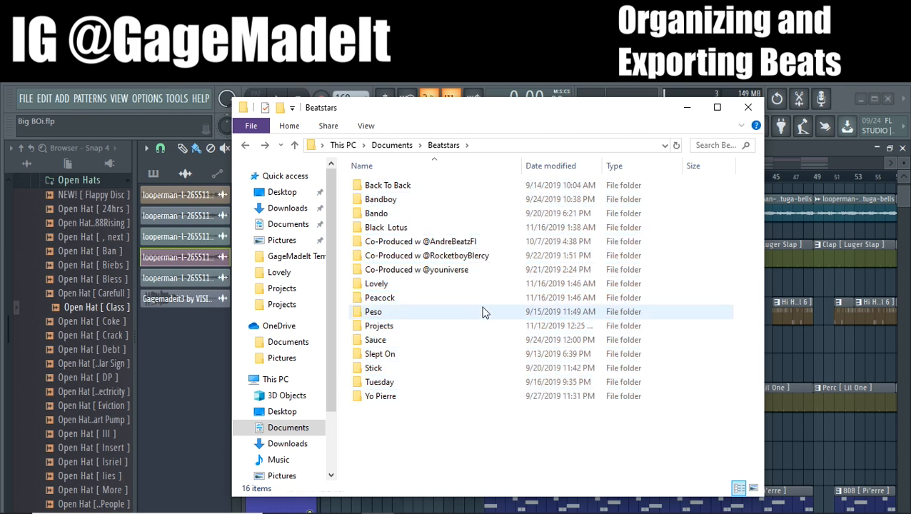
click(394, 144)
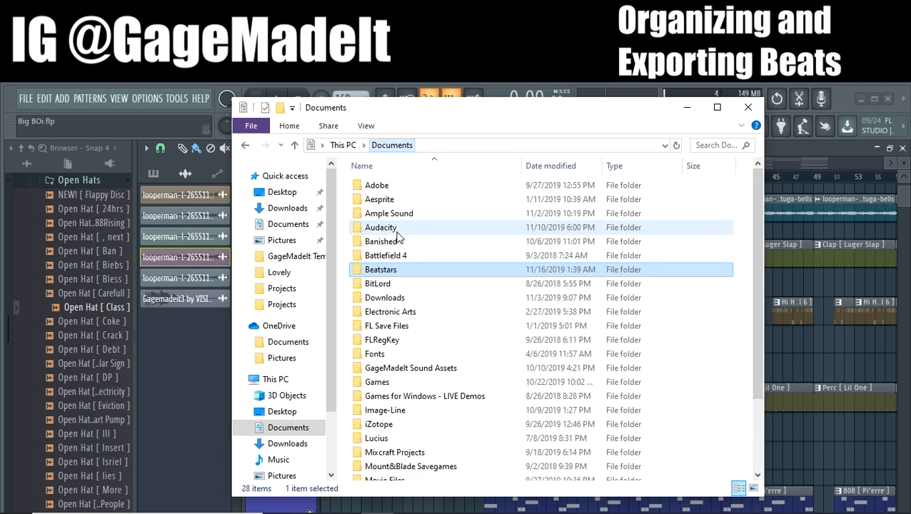
double_click(384, 271)
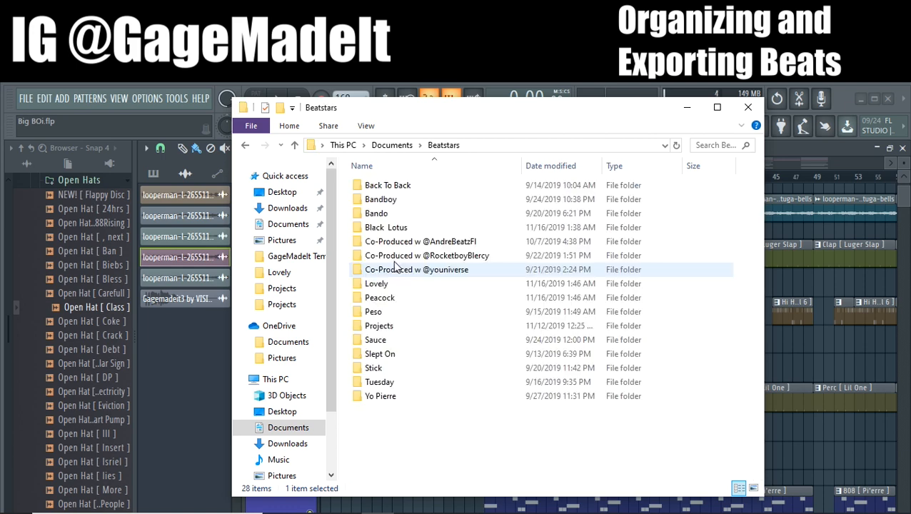